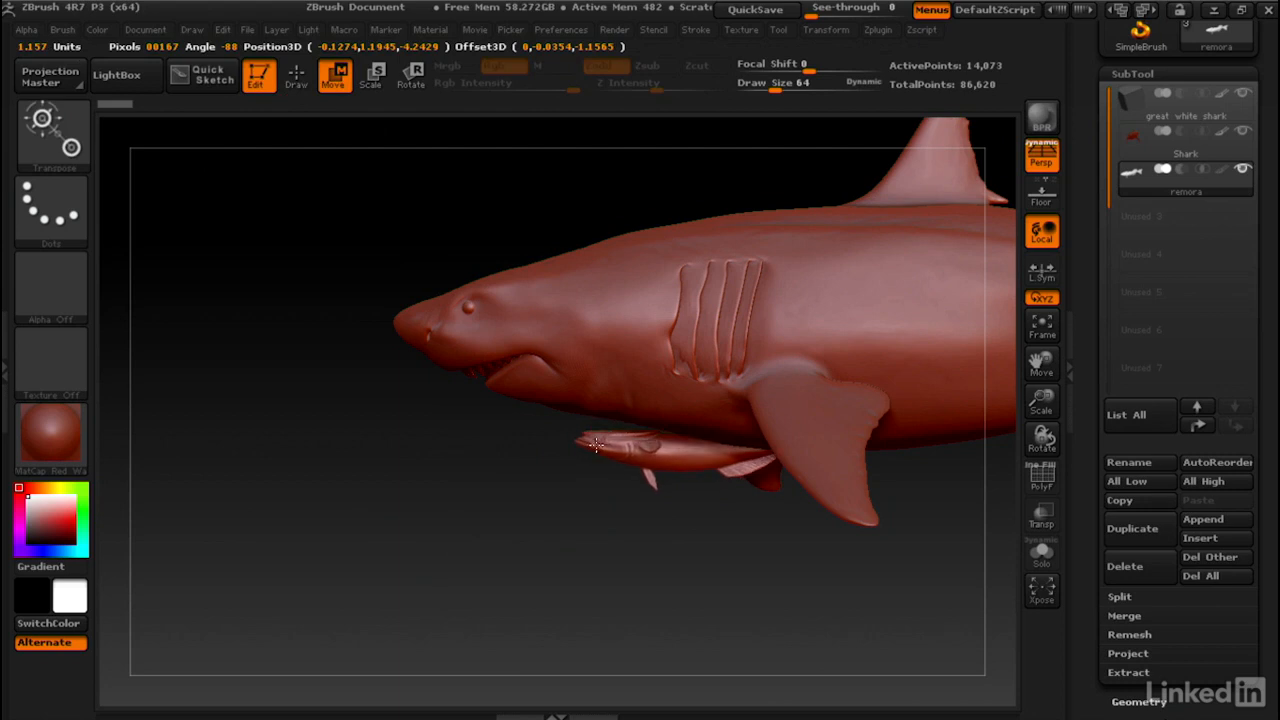
- Rotate the remora subtool so it tilts tail-down beneath the shark's belly
{"action": "key", "text": "r"}
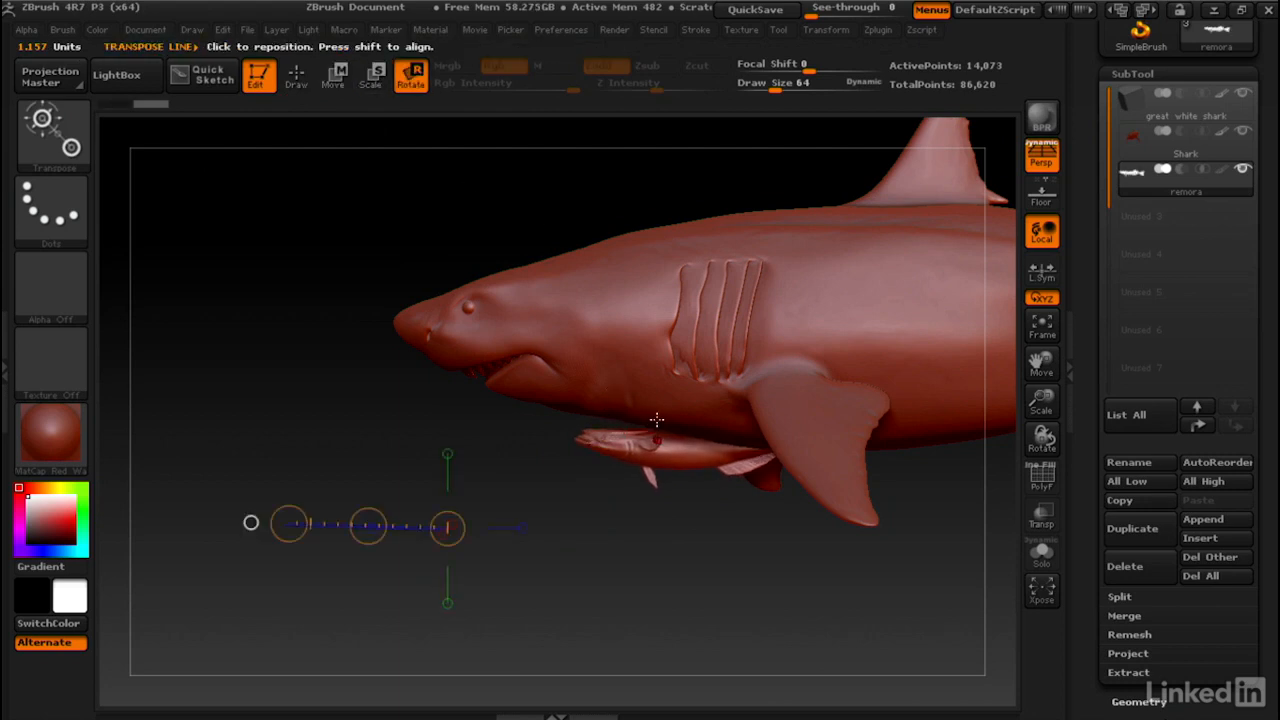
{"action": "mouse_move", "coordinate": [655, 428]}
{"action": "left_mouse_down"}
{"action": "mouse_move", "coordinate": [540, 428]}
{"action": "mouse_move", "coordinate": [544, 412]}
{"action": "mouse_move", "coordinate": [548, 426]}
{"action": "left_mouse_up"}
- Try to move the Shark subtool upward with the Transpose line and undo the move
{"action": "left_click", "coordinate": [1135, 145]}
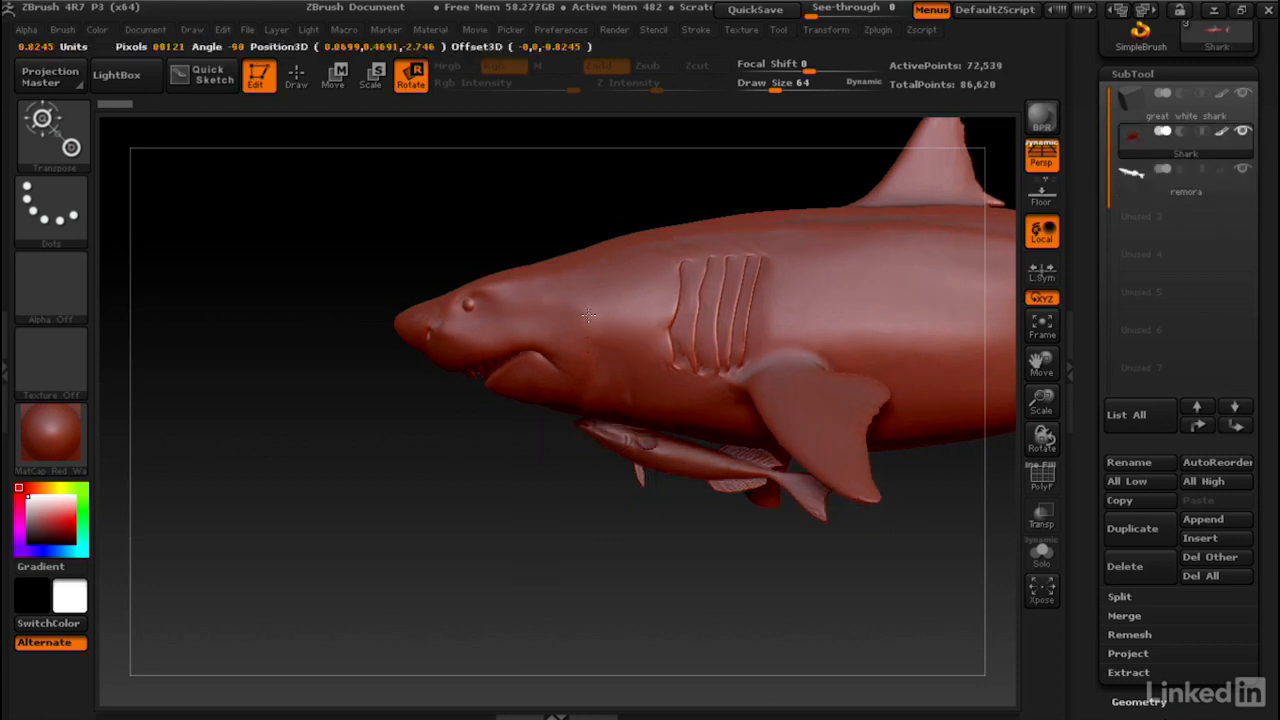
{"action": "key", "text": "d"}
{"action": "key", "text": "shift+d"}
{"action": "left_click", "coordinate": [336, 81]}
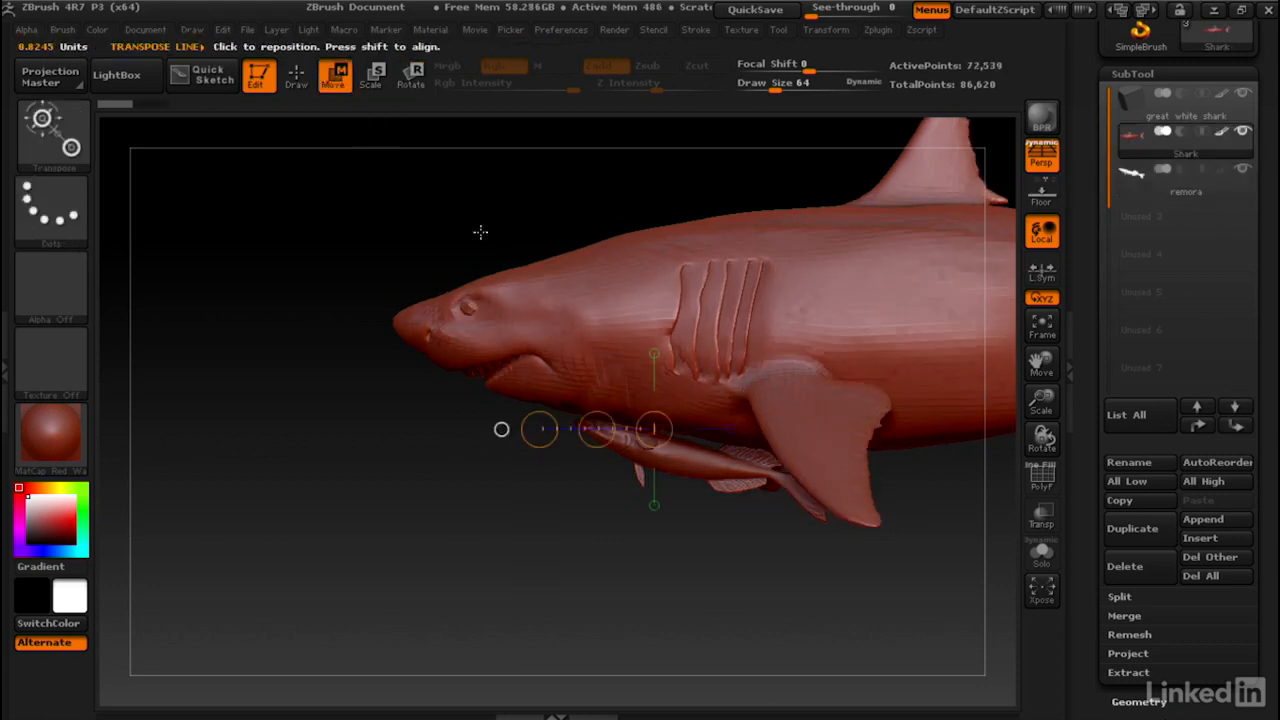
{"action": "left_click_drag", "start_coordinate": [596, 429], "coordinate": [582, 322]}
{"action": "key", "text": "ctrl+z"}
{"action": "key", "text": "ctrl+z"}
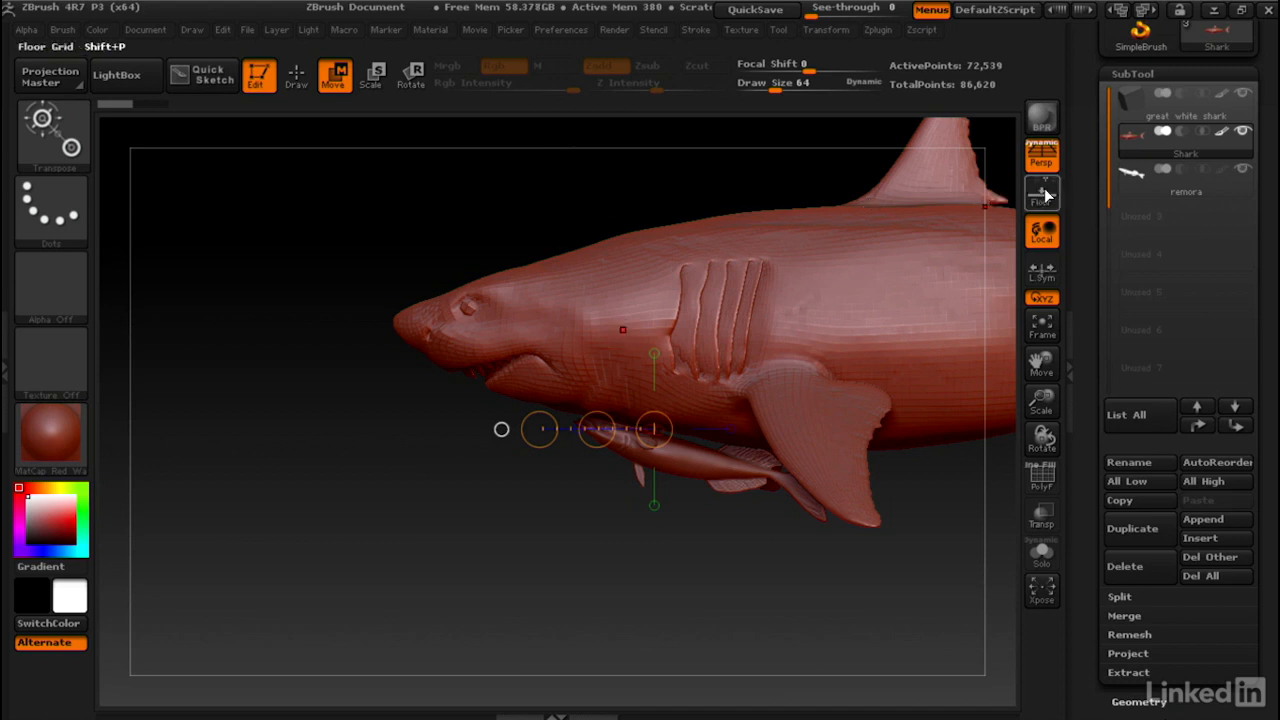
- Return to Draw mode and isolate the remora subtool with Solo mode
{"action": "left_click", "coordinate": [303, 76]}
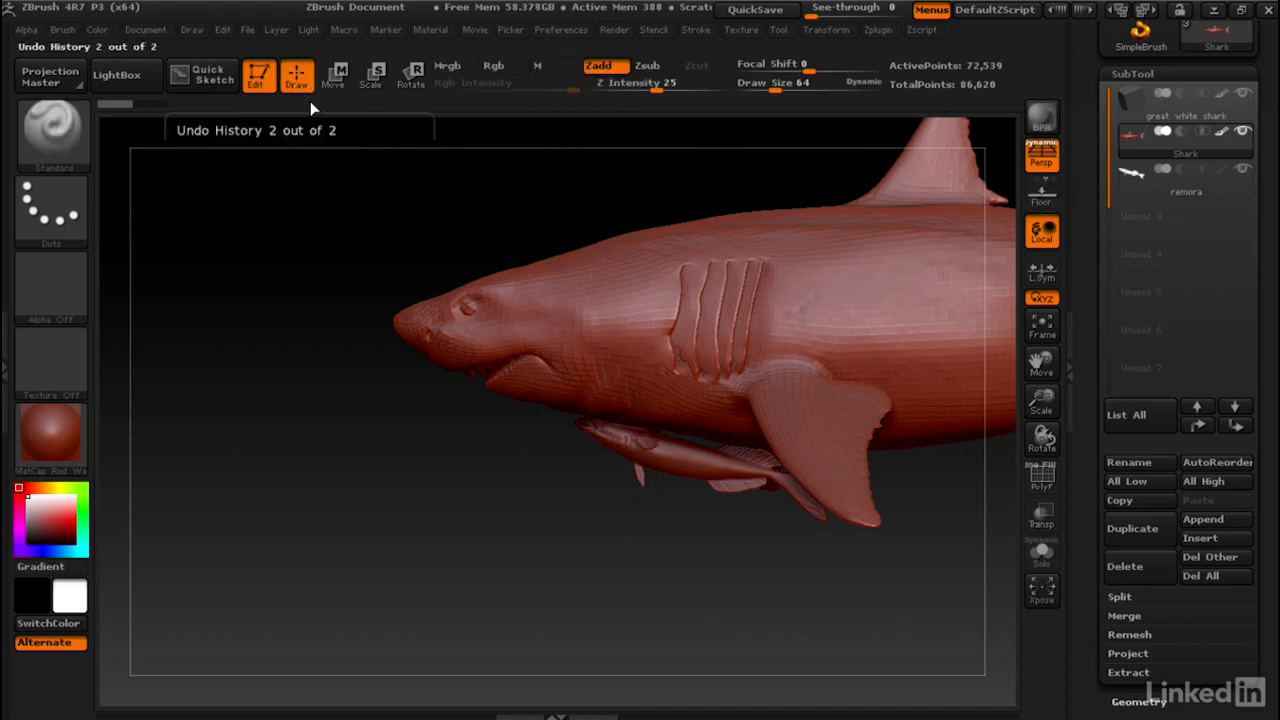
{"action": "left_click", "coordinate": [1132, 186]}
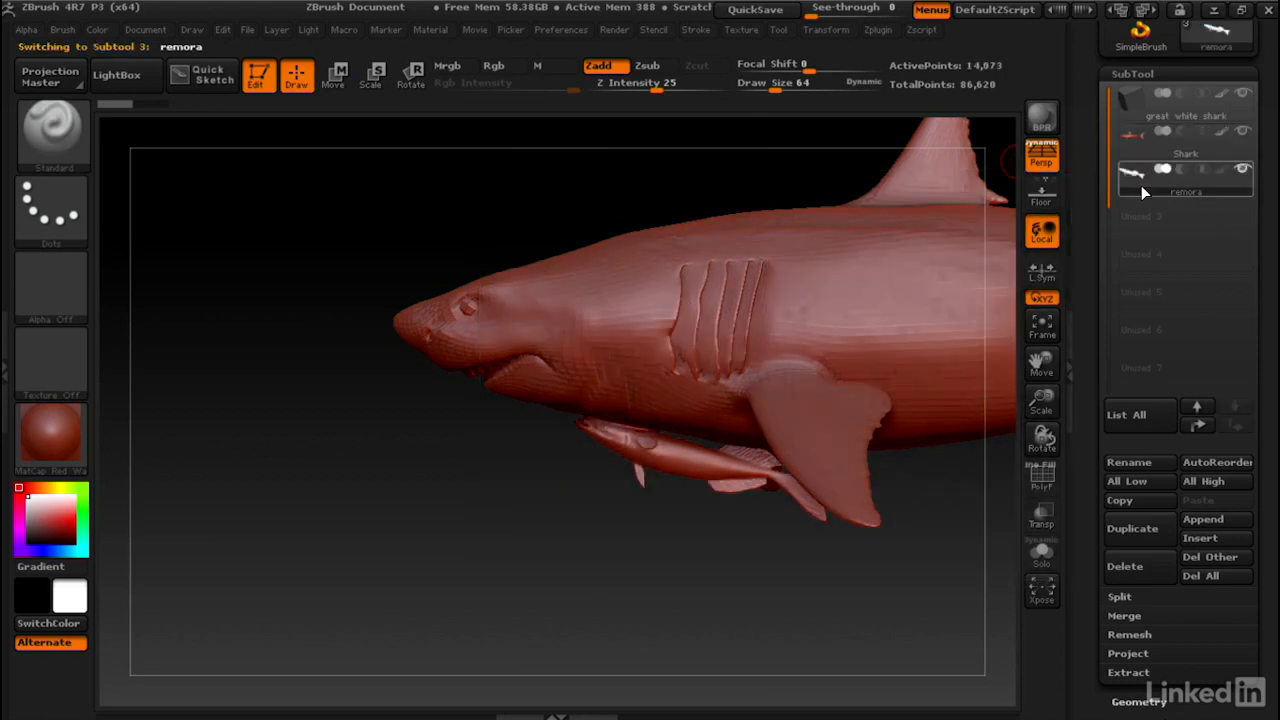
{"action": "left_click", "coordinate": [1043, 553]}
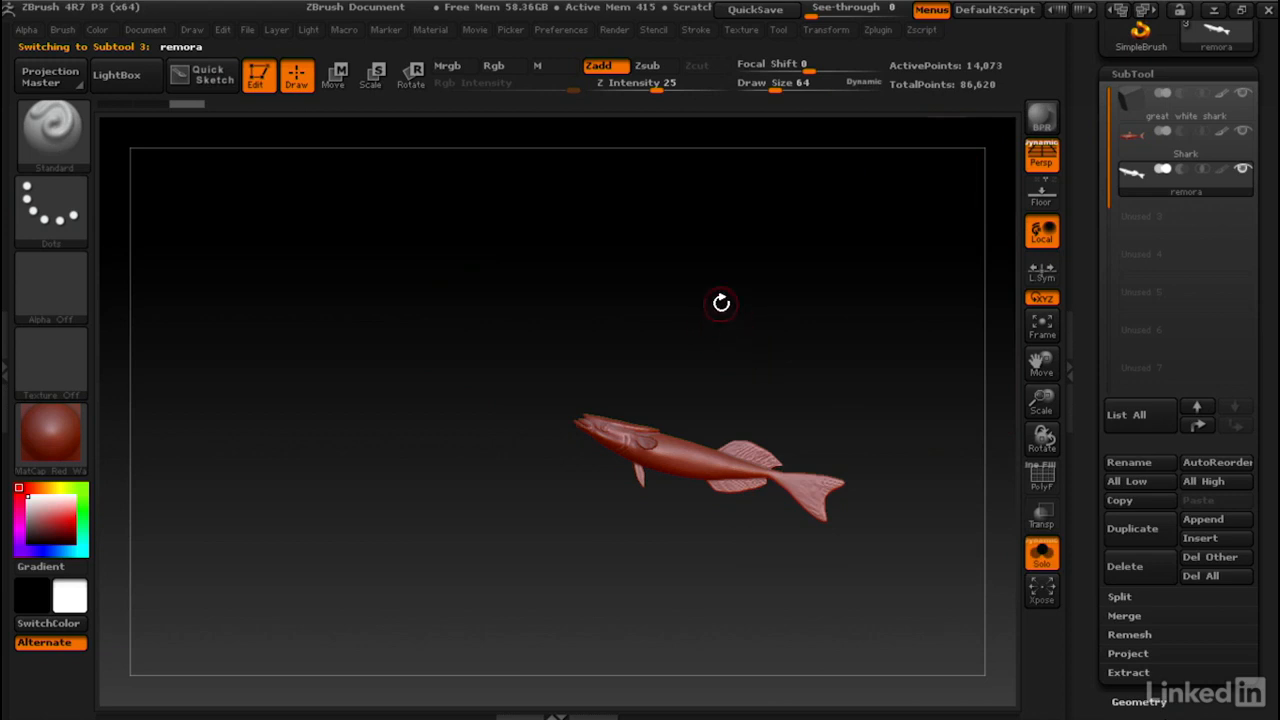
- Activate the ZModeler brush and show the polyframe on the ridged suction disc of the remora's head
{"action": "key", "text": "b"}
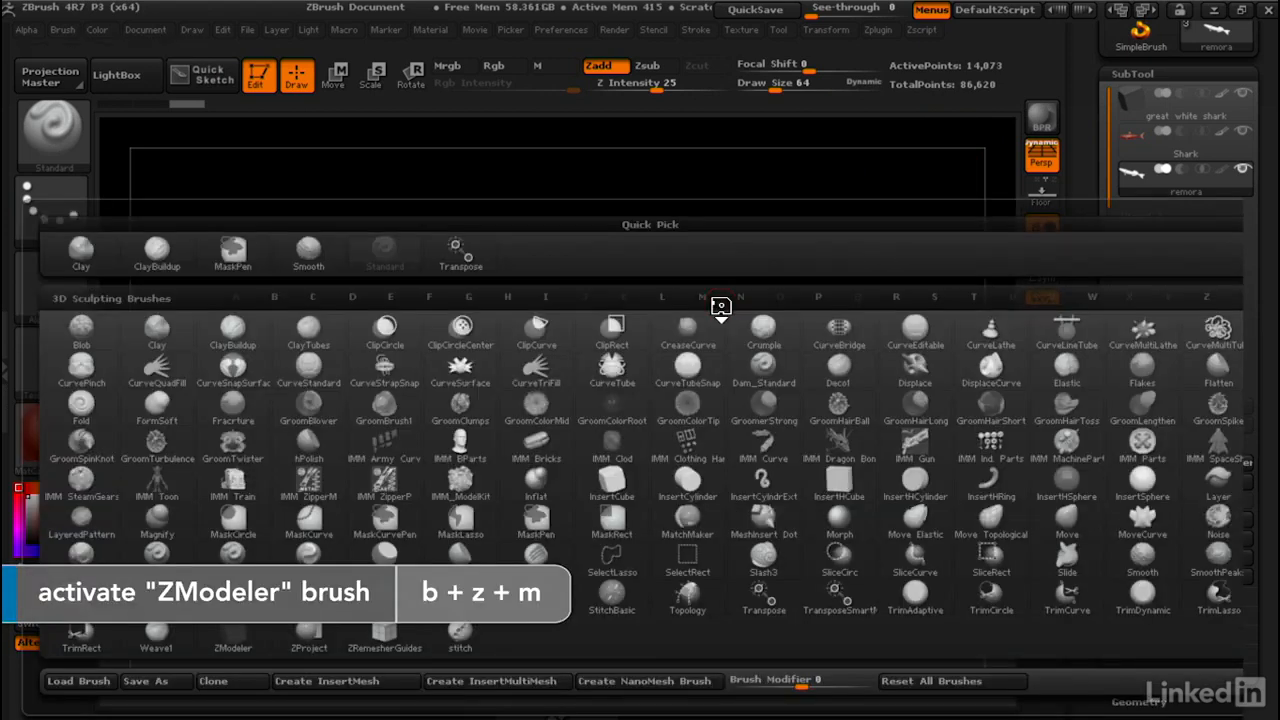
{"action": "key", "text": "z"}
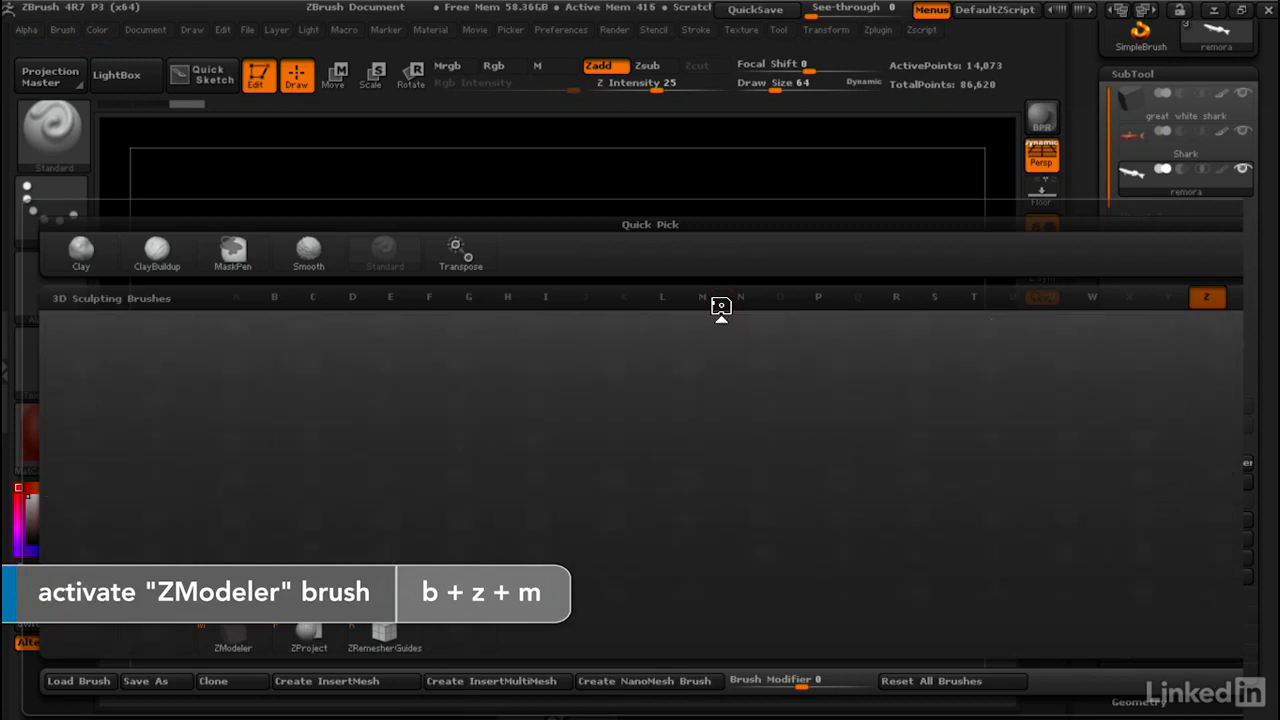
{"action": "key", "text": "m"}
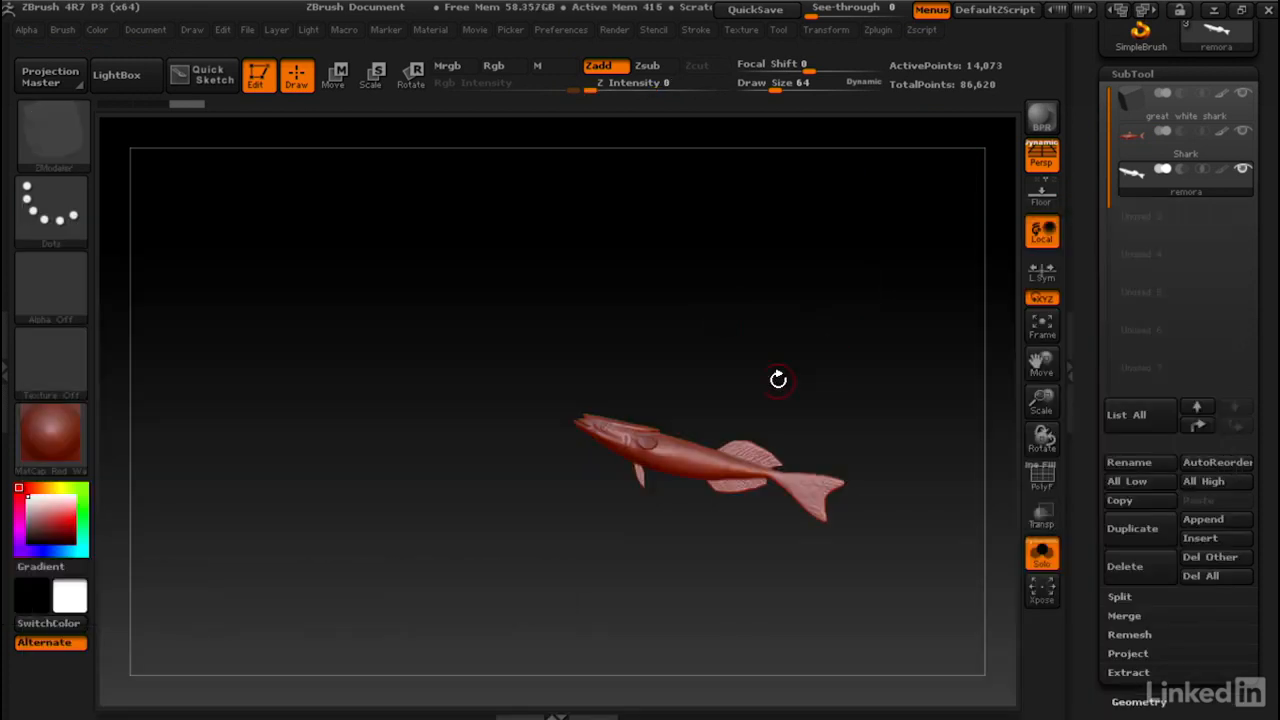
{"action": "right_click_drag", "start_coordinate": [695, 378], "coordinate": [903, 449]}
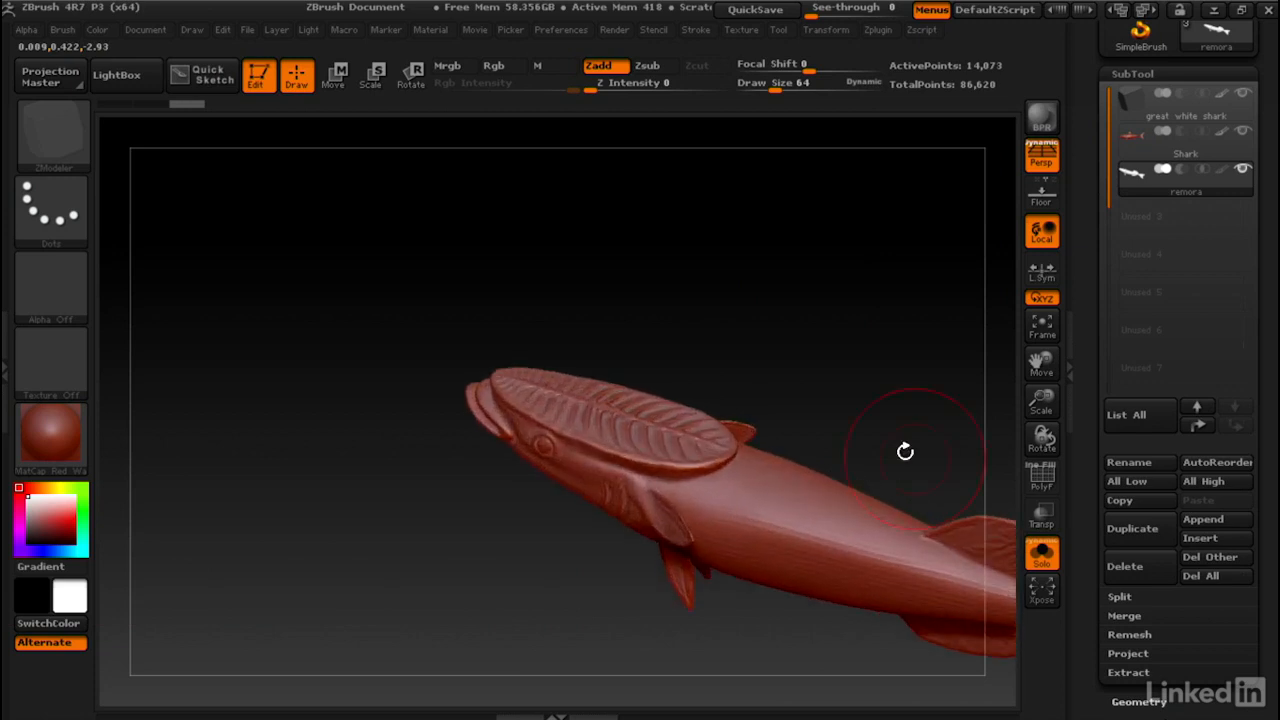
{"action": "right_click_drag", "start_coordinate": [665, 413], "coordinate": [900, 506]}
{"action": "right_click_drag", "start_coordinate": [540, 374], "coordinate": [604, 426], "text": "ctrl"}
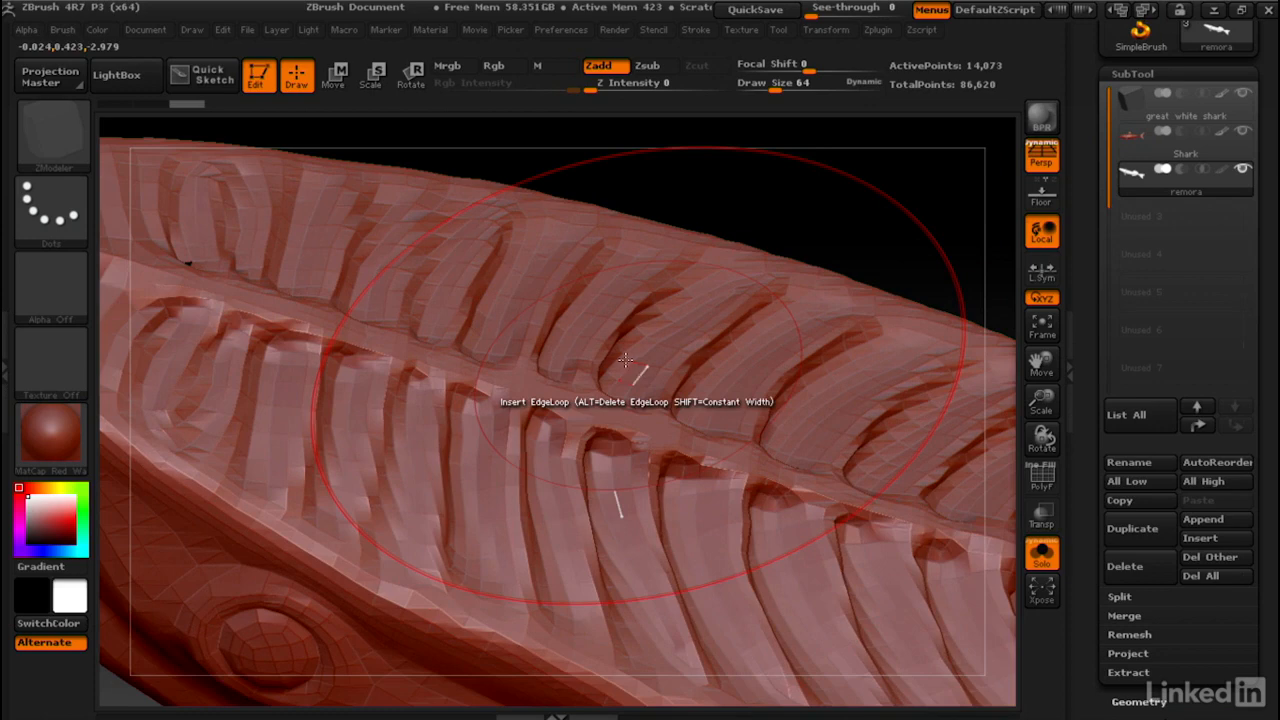
{"action": "right_click_drag", "start_coordinate": [606, 376], "coordinate": [638, 386], "text": "ctrl"}
{"action": "key", "text": "shift+f"}
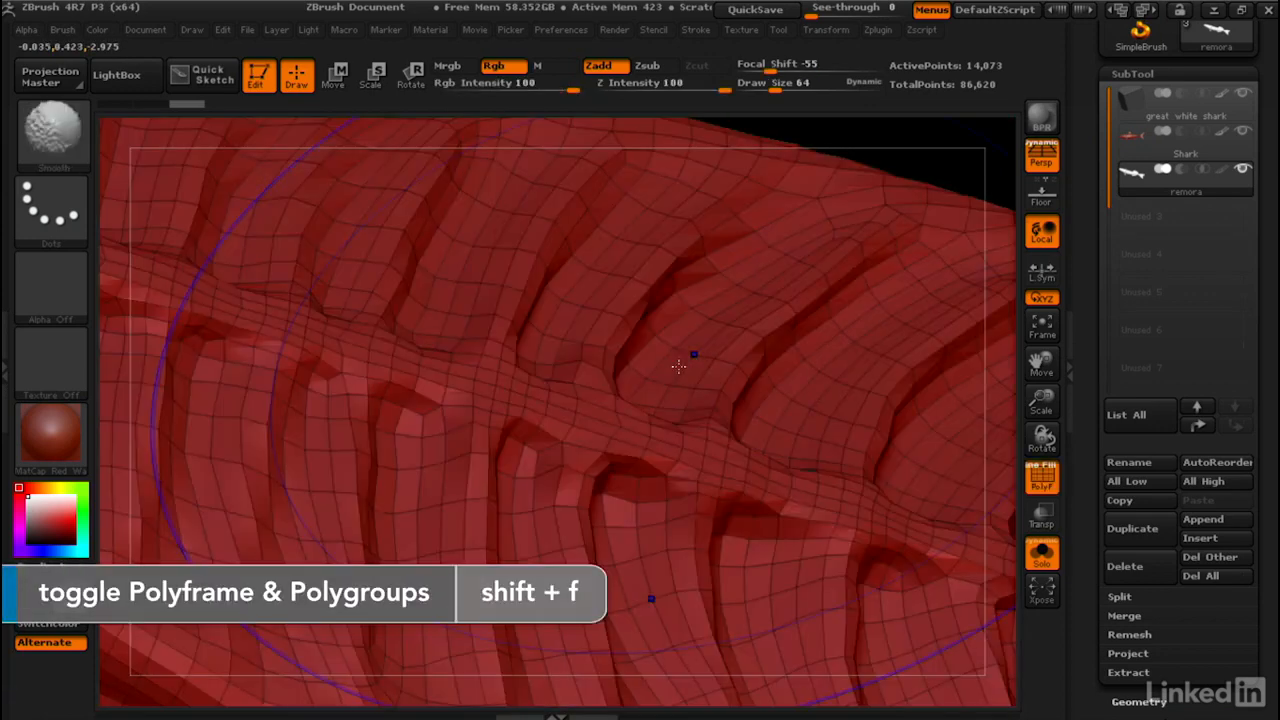
- Set the ZModeler polygon action to Mesh To Brush with target All Polygons and modifier Align To Clicked Face Normal
{"action": "key", "text": "b"}
{"action": "key", "text": "z"}
{"action": "key", "text": "m"}
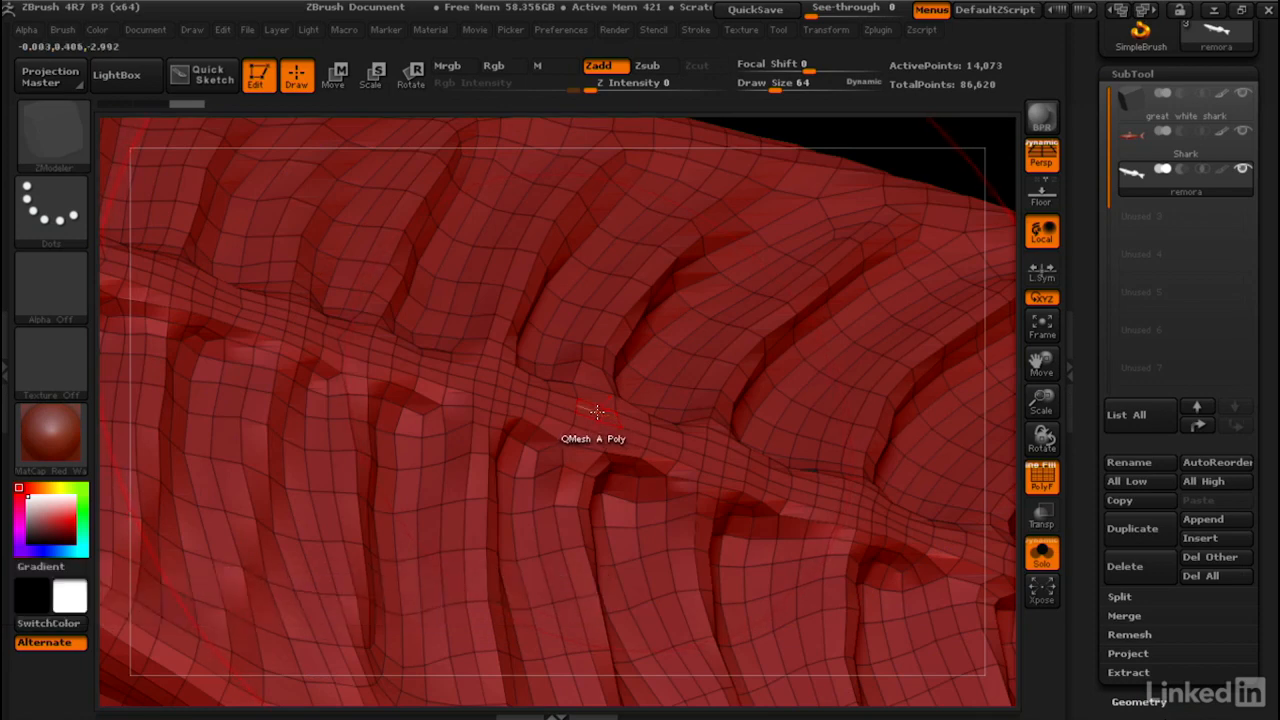
{"action": "key", "text": "space"}
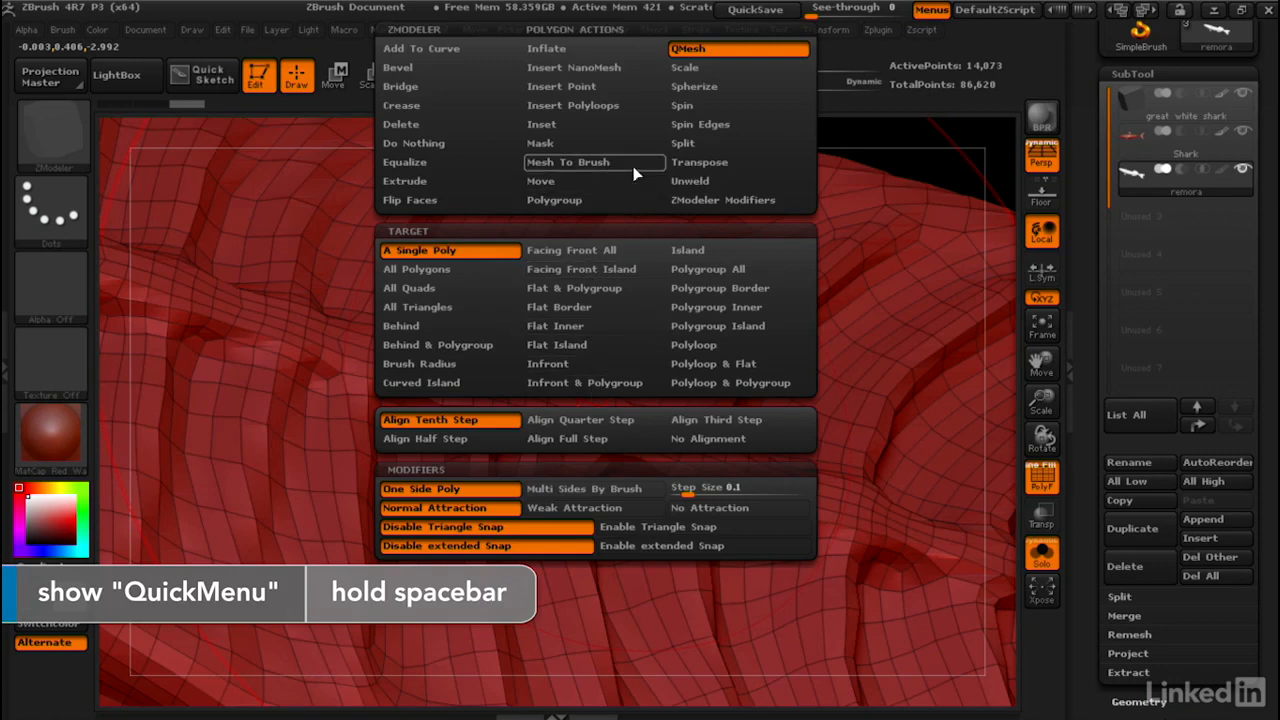
{"action": "left_click", "coordinate": [570, 164]}
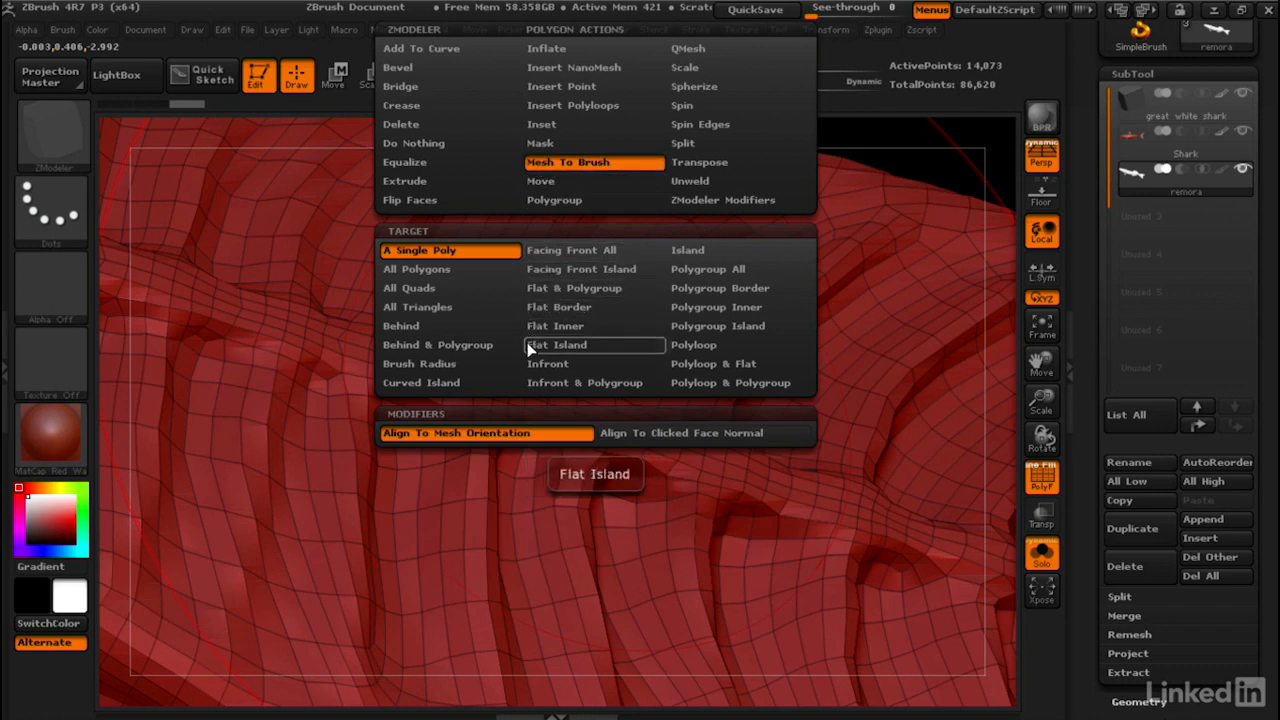
{"action": "left_click", "coordinate": [438, 272]}
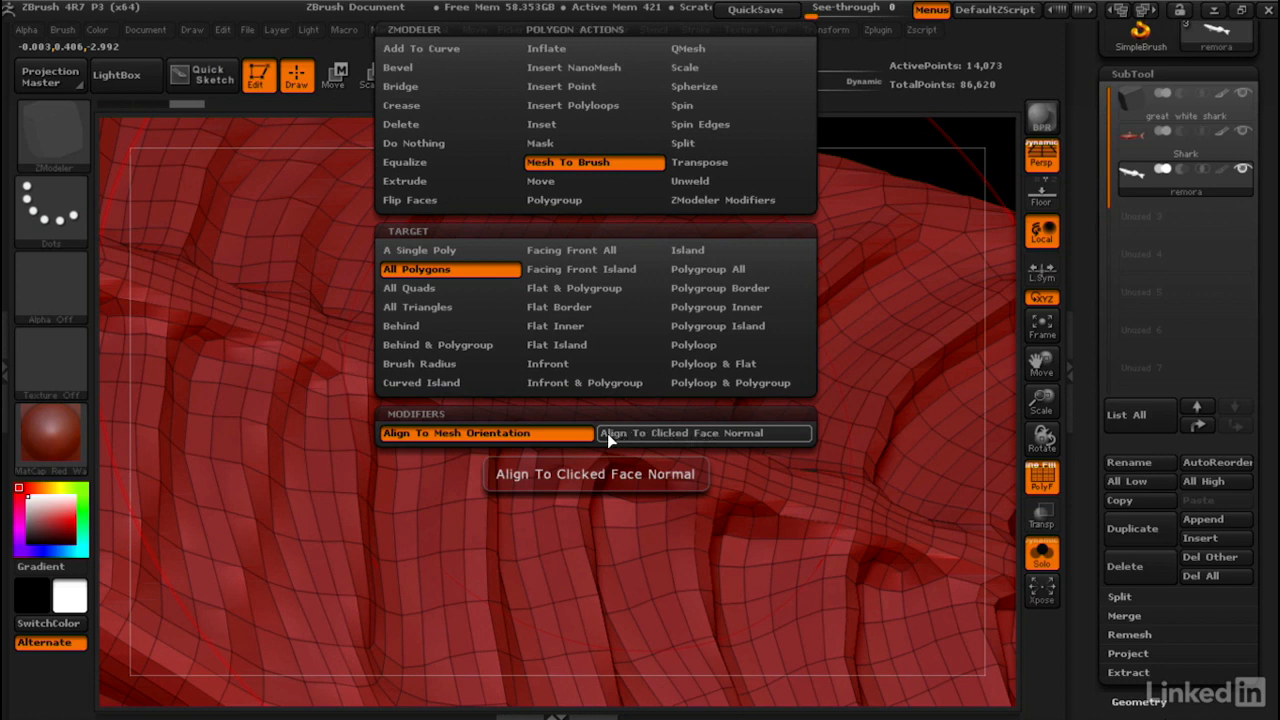
{"action": "left_click", "coordinate": [669, 432]}
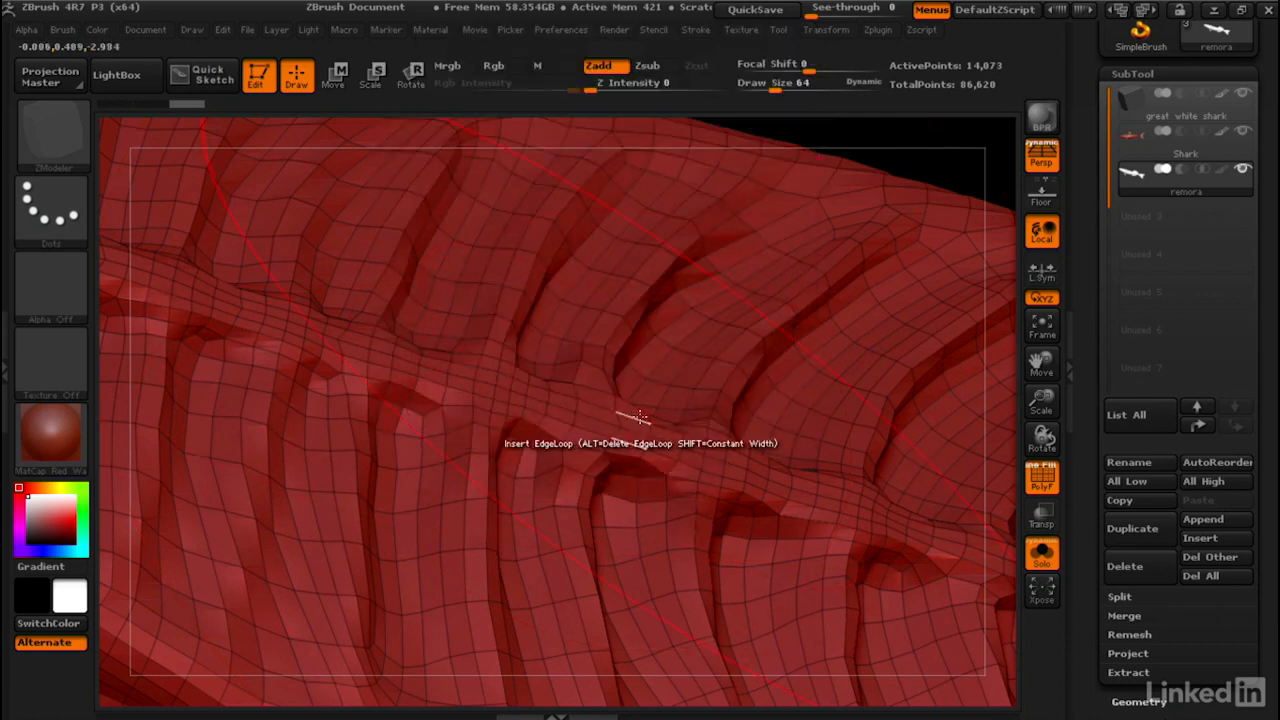
- Store the whole remora mesh in the brush from a polygon on the disc's central strip, and hide the polyframe
{"action": "mouse_move", "coordinate": [579, 406]}
{"action": "right_mouse_down"}
{"action": "mouse_move", "coordinate": [628, 377]}
{"action": "mouse_move", "coordinate": [514, 309]}
{"action": "mouse_move", "coordinate": [446, 302]}
{"action": "mouse_move", "coordinate": [611, 390]}
{"action": "mouse_move", "coordinate": [580, 443]}
{"action": "mouse_move", "coordinate": [584, 413]}
{"action": "right_mouse_up"}
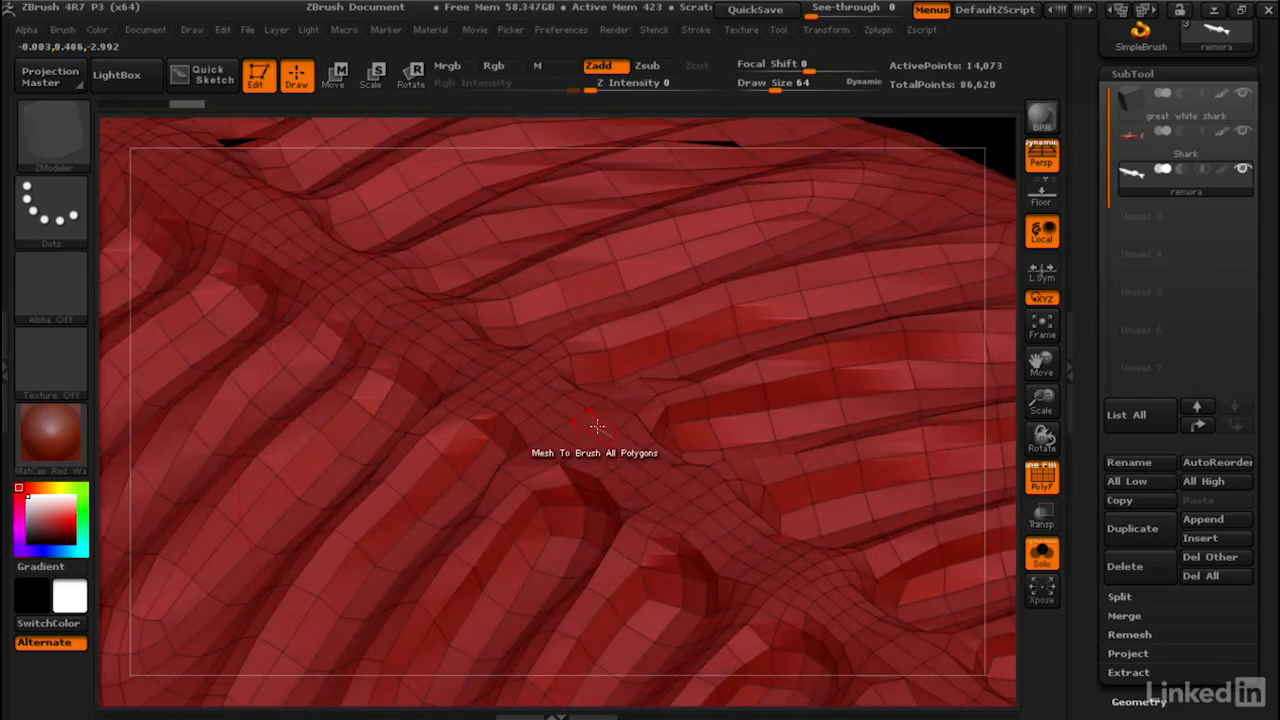
{"action": "left_click", "coordinate": [597, 428]}
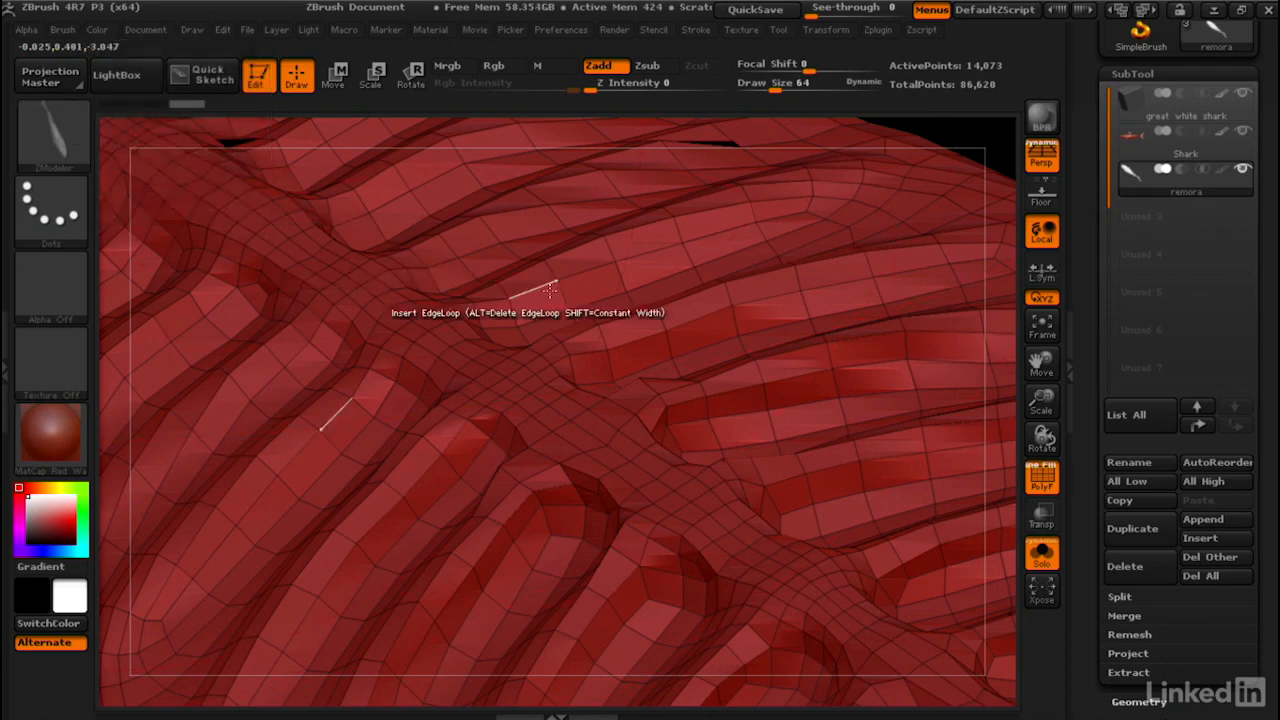
{"action": "mouse_move", "coordinate": [532, 286]}
{"action": "right_mouse_down", "text": "ctrl"}
{"action": "mouse_move", "coordinate": [477, 243]}
{"action": "mouse_move", "coordinate": [600, 272]}
{"action": "mouse_move", "coordinate": [109, 254]}
{"action": "right_mouse_up", "text": "ctrl"}
{"action": "right_click_drag", "start_coordinate": [551, 254], "coordinate": [437, 277], "text": "alt"}
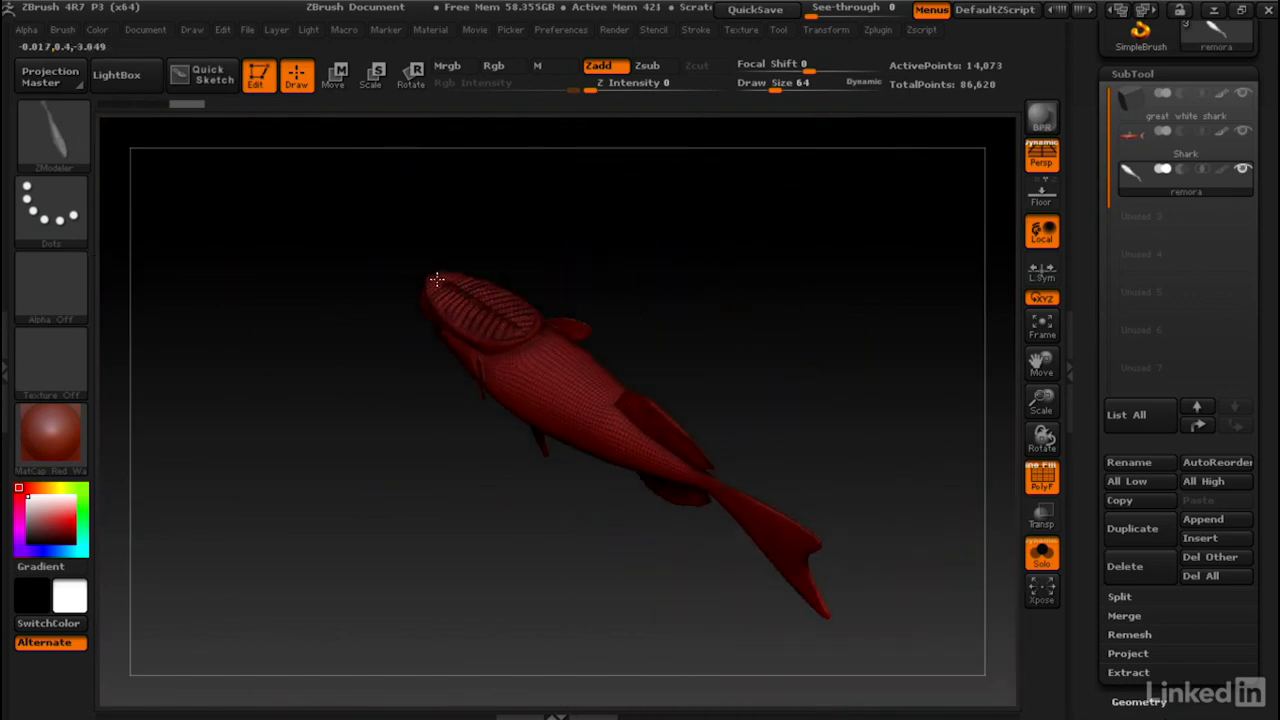
{"action": "key", "text": "shift+f"}
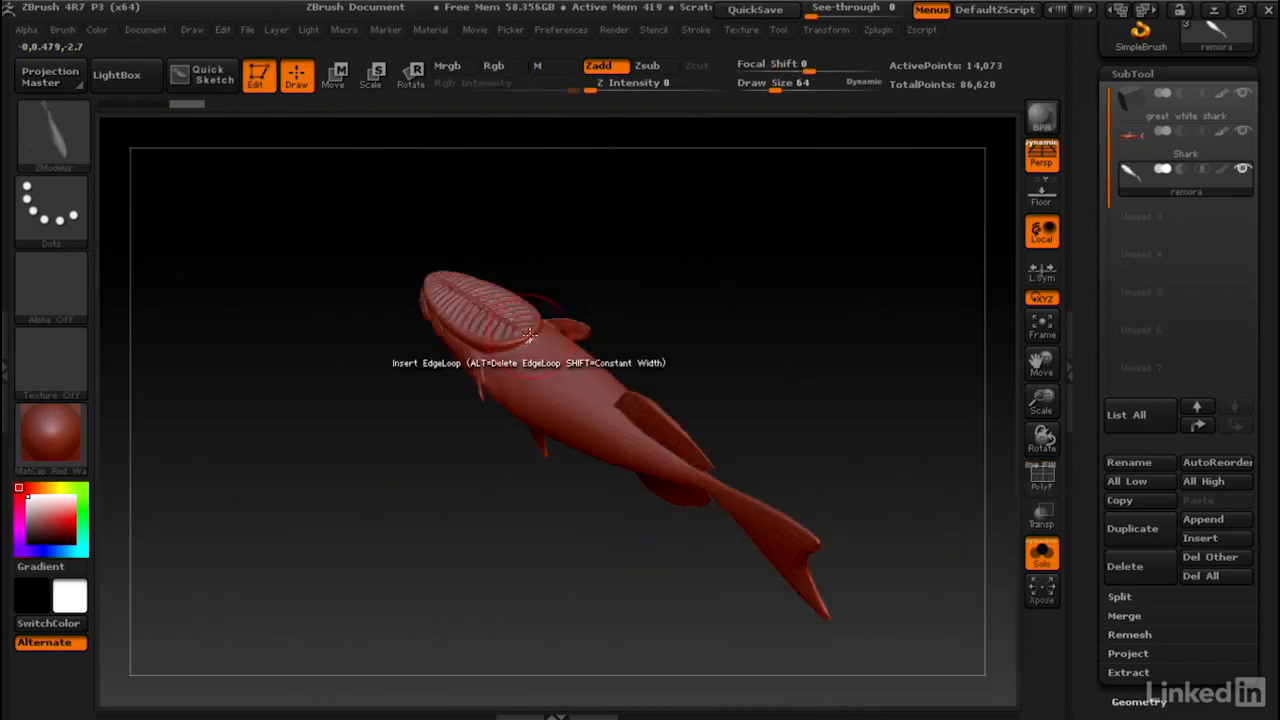
{"action": "right_click_drag", "start_coordinate": [531, 345], "coordinate": [586, 294]}
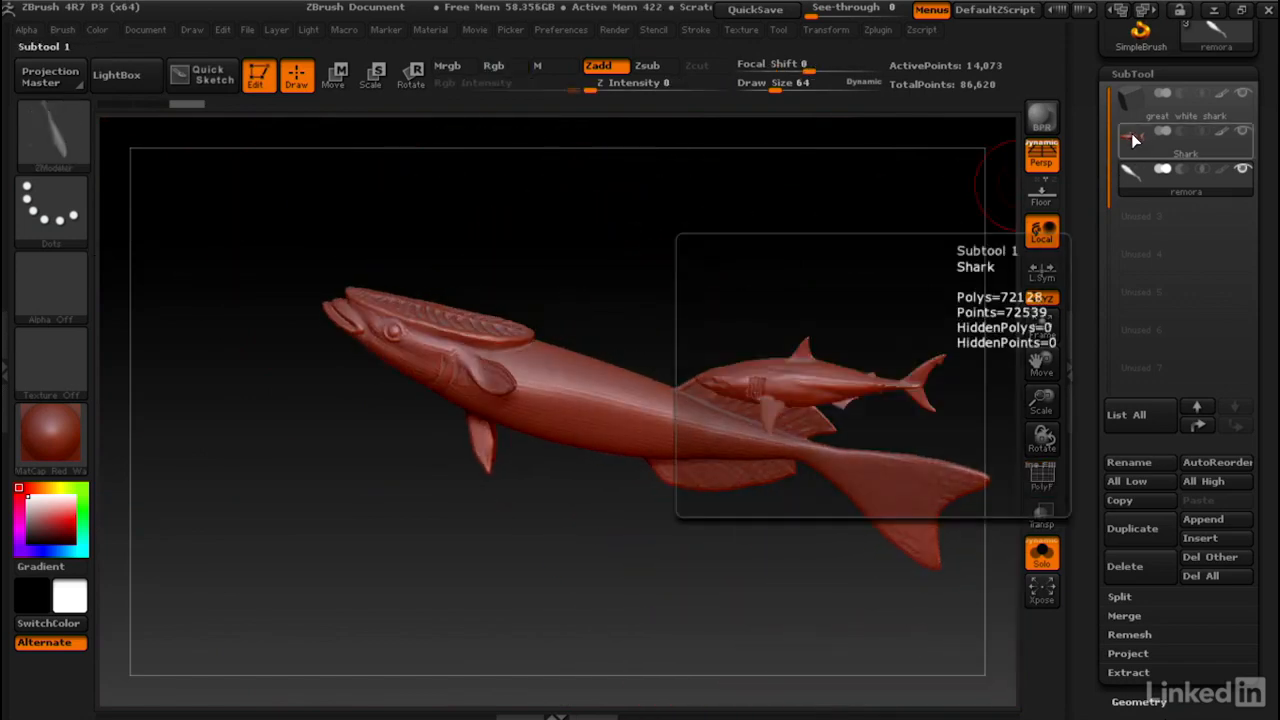
- Select the Shark subtool and set the ZModeler polygon action to Insert NanoMesh with target A Single Poly
{"action": "left_click", "coordinate": [1134, 140]}
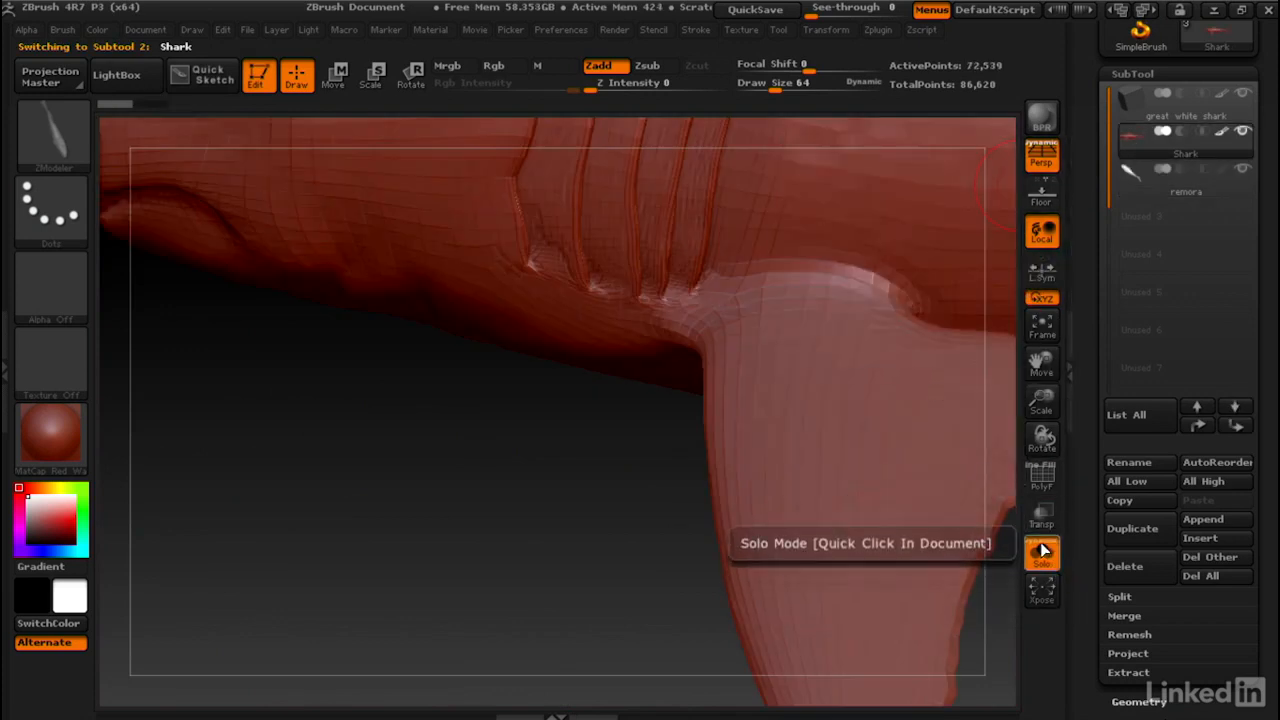
{"action": "mouse_move", "coordinate": [563, 426]}
{"action": "right_mouse_down"}
{"action": "mouse_move", "coordinate": [604, 342]}
{"action": "mouse_move", "coordinate": [686, 343]}
{"action": "mouse_move", "coordinate": [606, 294]}
{"action": "right_mouse_up"}
{"action": "right_click_drag", "start_coordinate": [800, 358], "coordinate": [812, 235]}
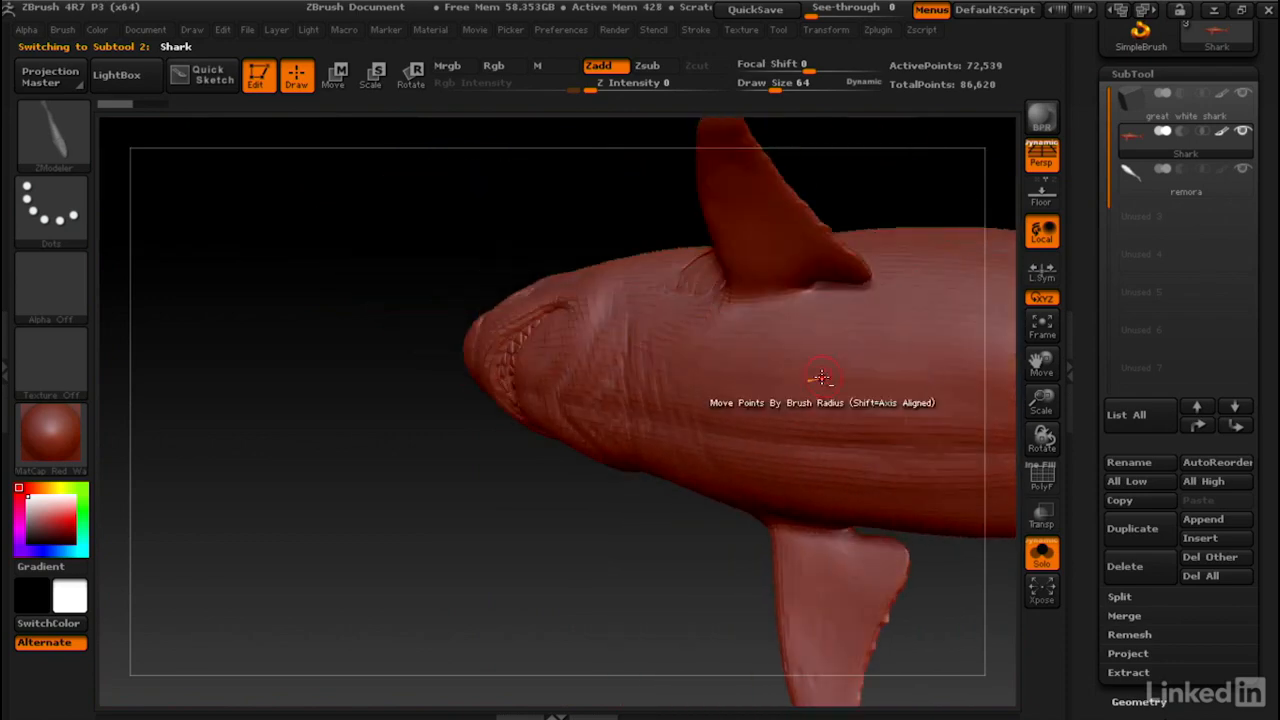
{"action": "mouse_move", "coordinate": [820, 377]}
{"action": "right_mouse_down", "text": "alt"}
{"action": "mouse_move", "coordinate": [686, 329]}
{"action": "mouse_move", "coordinate": [814, 387]}
{"action": "right_mouse_up", "text": "alt"}
{"action": "right_click_drag", "start_coordinate": [684, 386], "coordinate": [557, 340]}
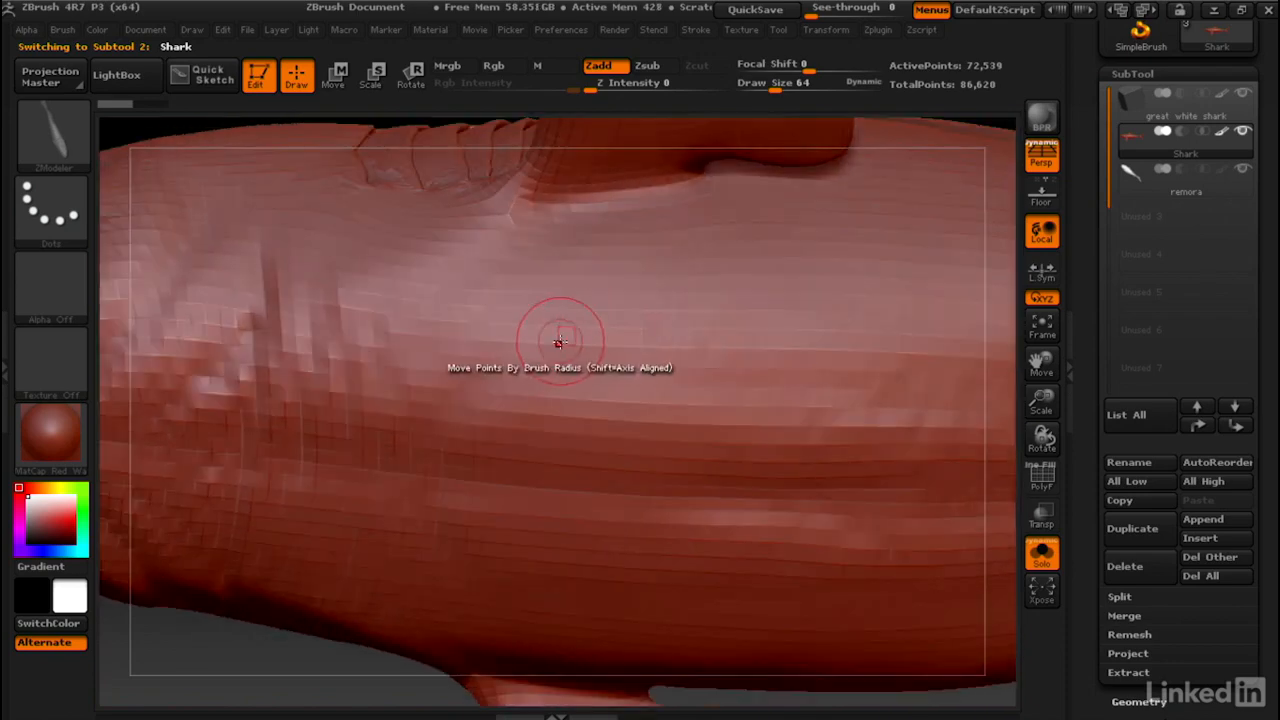
{"action": "right_click_drag", "start_coordinate": [591, 380], "coordinate": [588, 334]}
{"action": "right_click_drag", "start_coordinate": [646, 386], "coordinate": [592, 364], "text": "ctrl"}
{"action": "mouse_move", "coordinate": [592, 364]}
{"action": "right_mouse_down", "text": "ctrl"}
{"action": "mouse_move", "coordinate": [589, 398]}
{"action": "mouse_move", "coordinate": [619, 423]}
{"action": "mouse_move", "coordinate": [682, 418]}
{"action": "right_mouse_up", "text": "ctrl"}
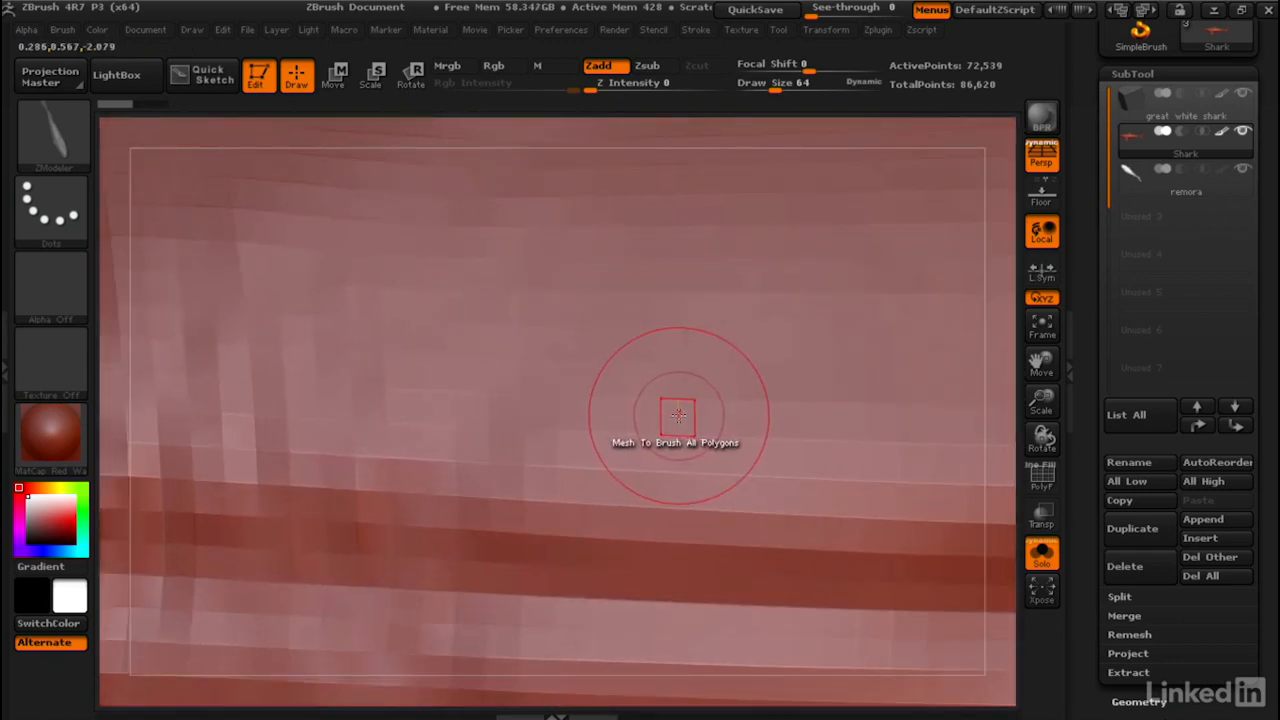
{"action": "key", "text": "space"}
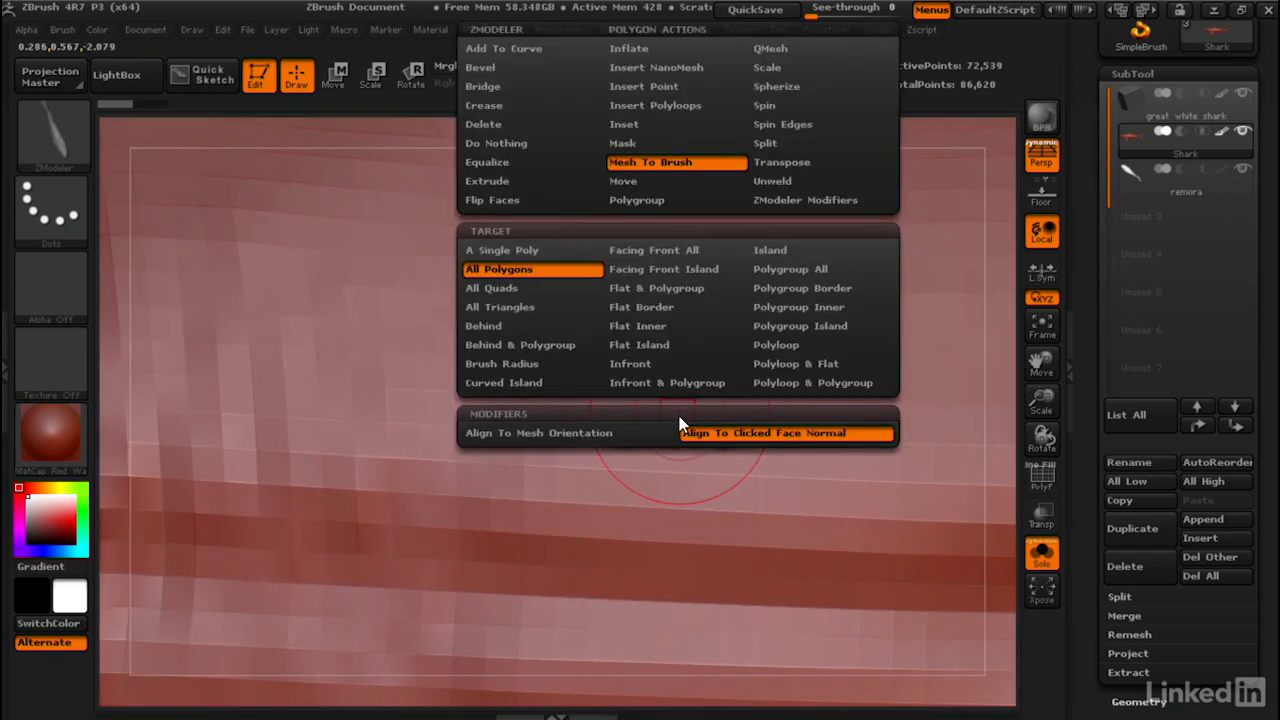
{"action": "left_click", "coordinate": [651, 69]}
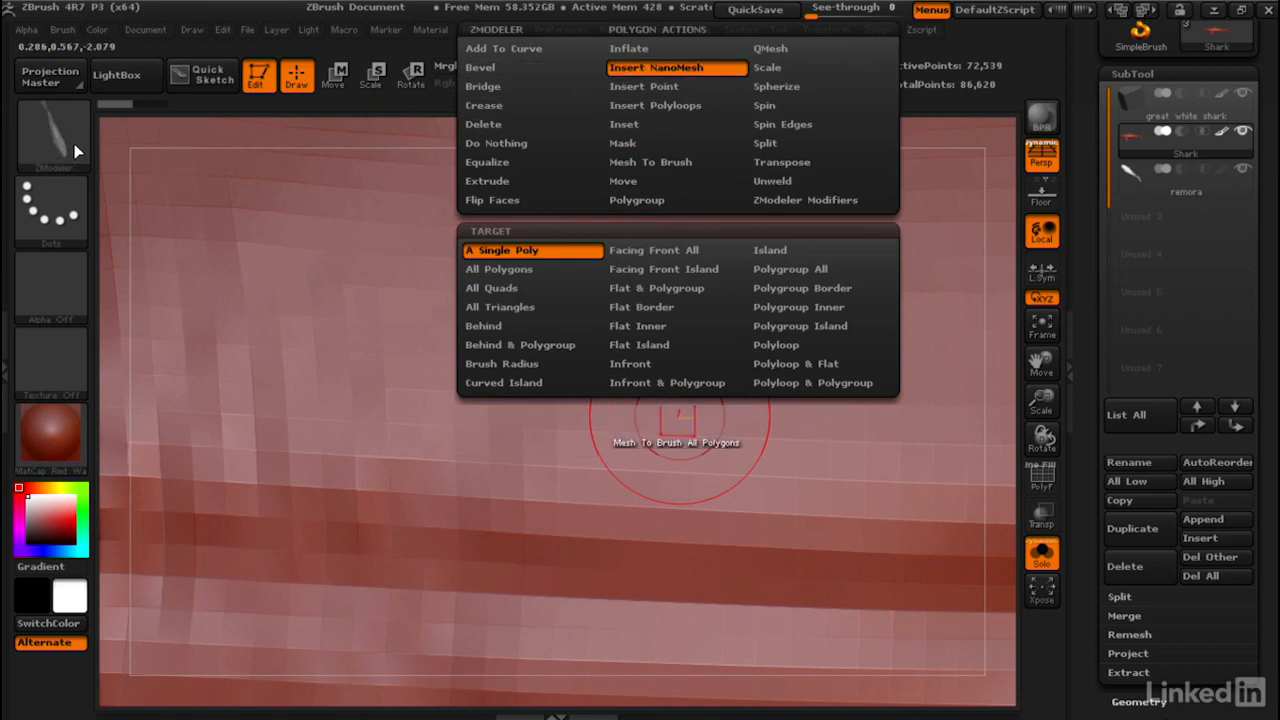
{"action": "left_click", "coordinate": [515, 248]}
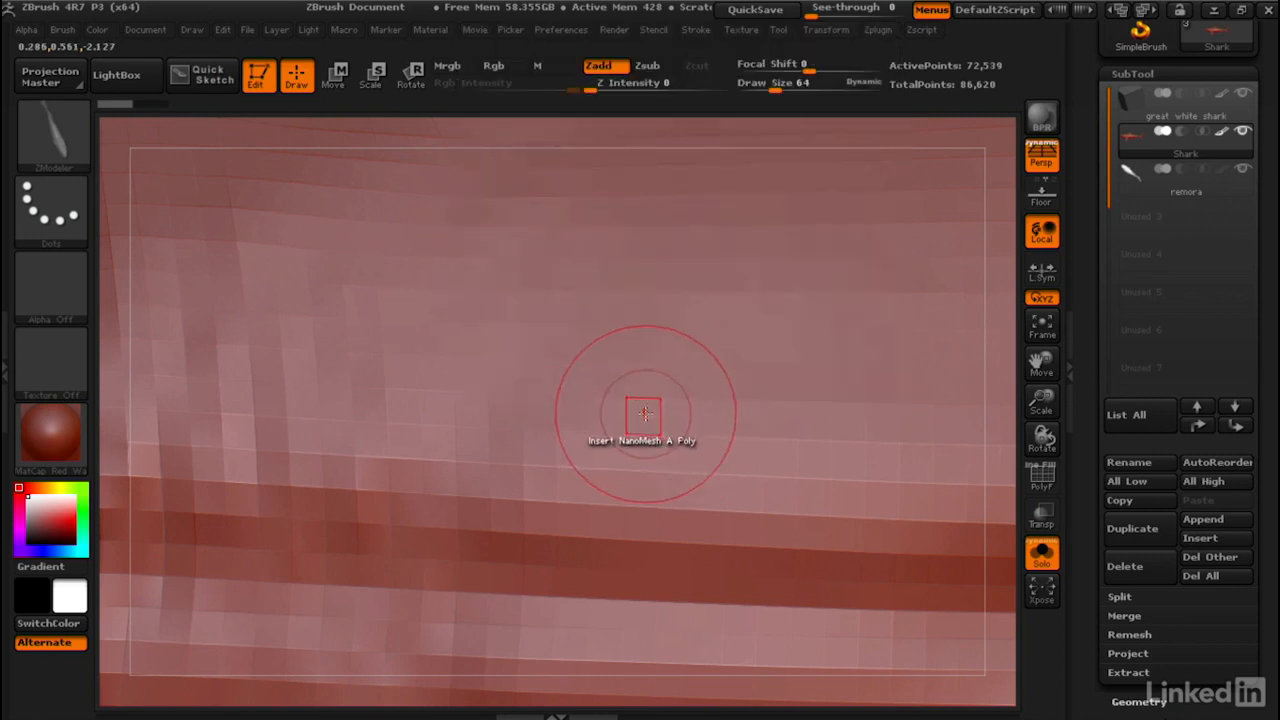
- Insert the remora as a NanoMesh on a single polygon of the shark's belly, at a size of about 1.87
{"action": "left_click_drag", "start_coordinate": [645, 415], "coordinate": [571, 410]}
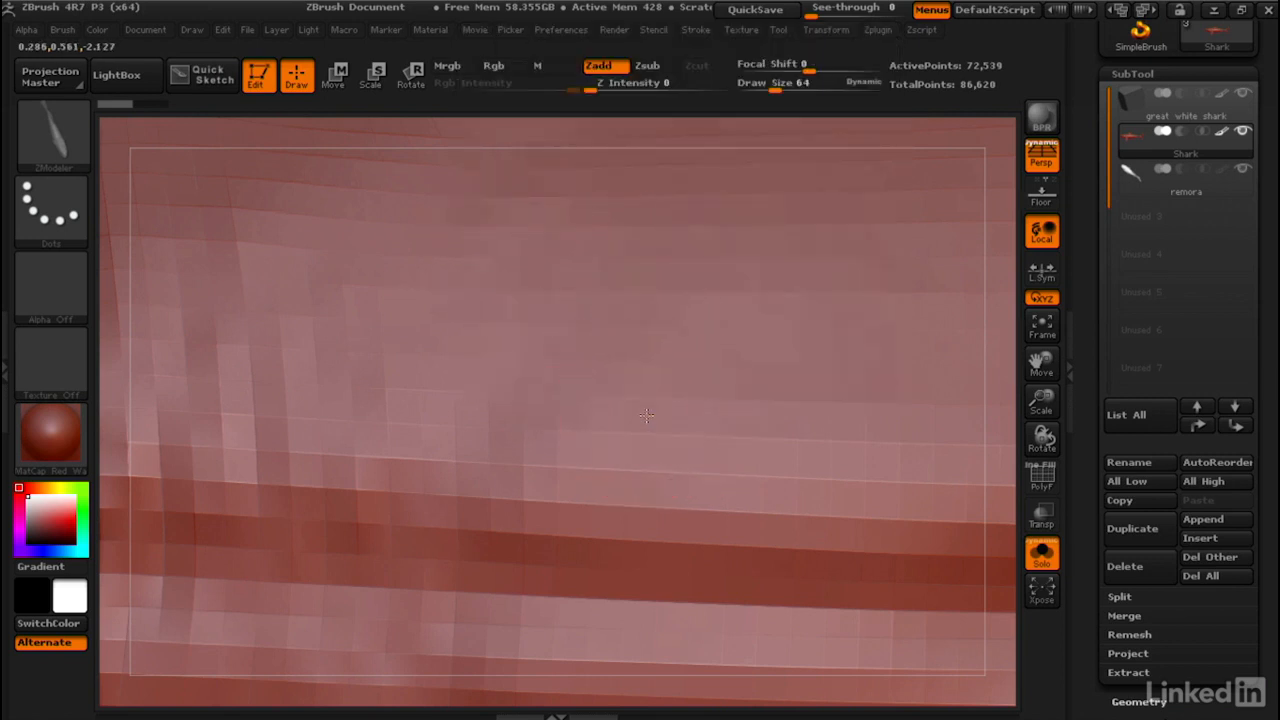
{"action": "left_click_drag", "start_coordinate": [321, 342], "coordinate": [36, 194]}
{"action": "mouse_move", "coordinate": [621, 380]}
{"action": "right_mouse_down"}
{"action": "mouse_move", "coordinate": [622, 396]}
{"action": "mouse_move", "coordinate": [689, 426]}
{"action": "mouse_move", "coordinate": [650, 401]}
{"action": "mouse_move", "coordinate": [622, 422]}
{"action": "mouse_move", "coordinate": [726, 451]}
{"action": "mouse_move", "coordinate": [680, 452]}
{"action": "mouse_move", "coordinate": [648, 306]}
{"action": "mouse_move", "coordinate": [580, 366]}
{"action": "right_mouse_up"}
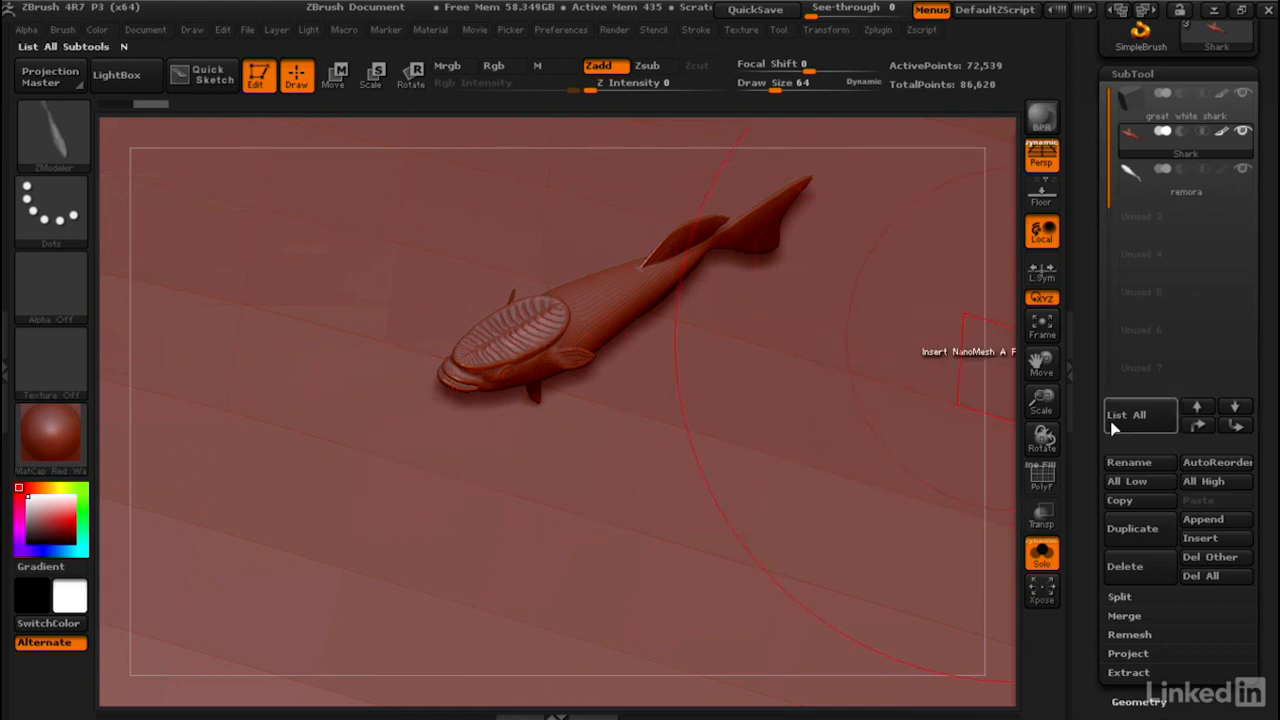
- Open the NanoMesh settings of the Shark subtool for the inserted remora
{"action": "left_click_drag", "start_coordinate": [1090, 446], "coordinate": [1094, 354]}
{"action": "left_click_drag", "start_coordinate": [1091, 295], "coordinate": [1091, 285]}
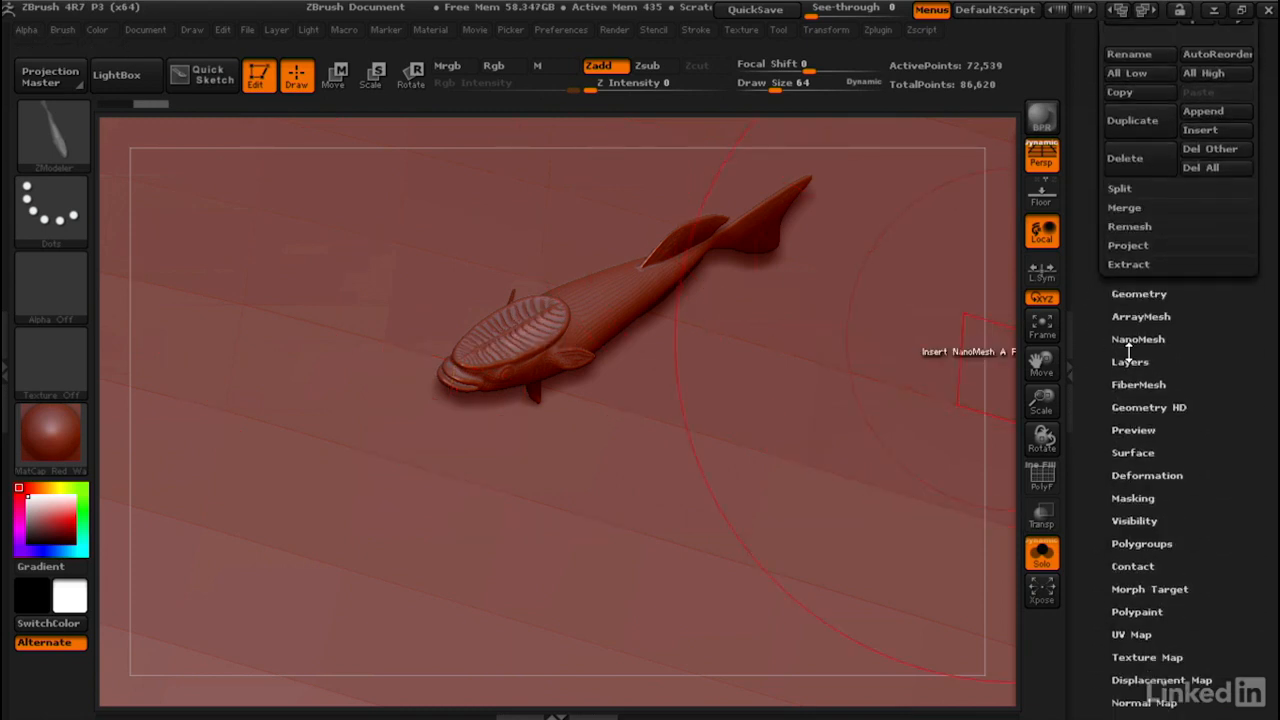
{"action": "left_click", "coordinate": [1130, 340]}
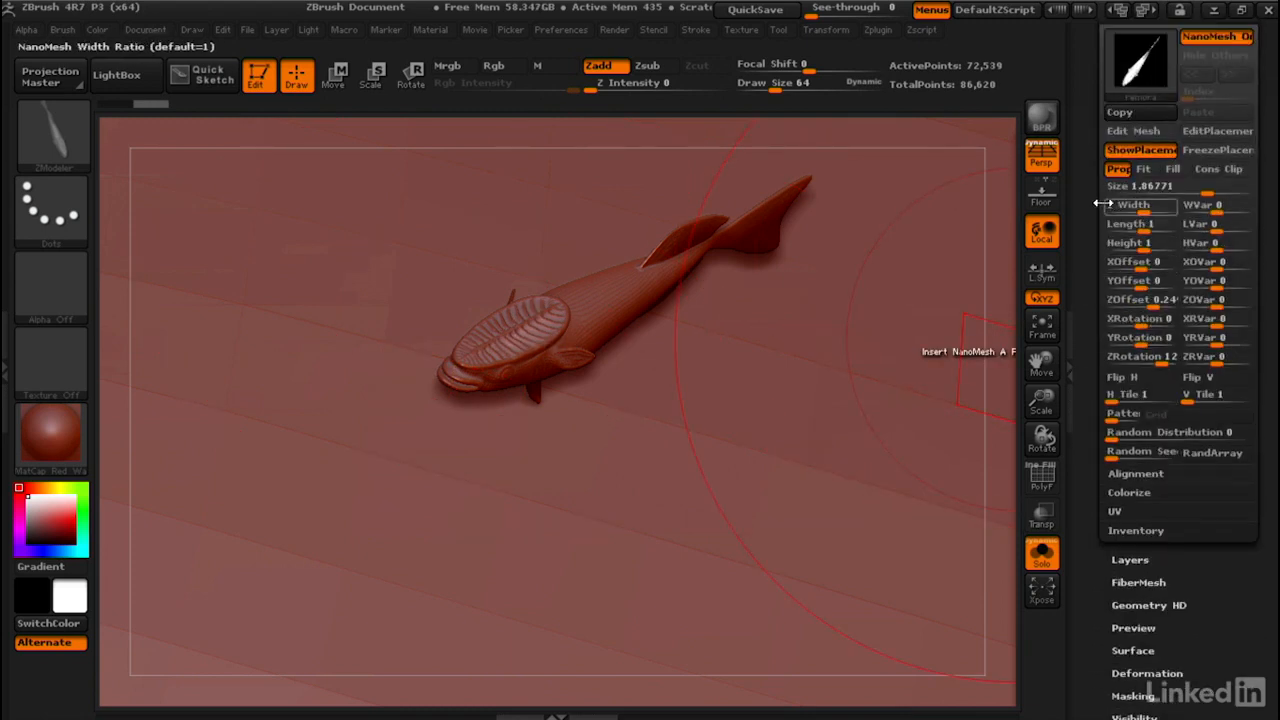
{"action": "left_click_drag", "start_coordinate": [1090, 195], "coordinate": [1090, 205]}
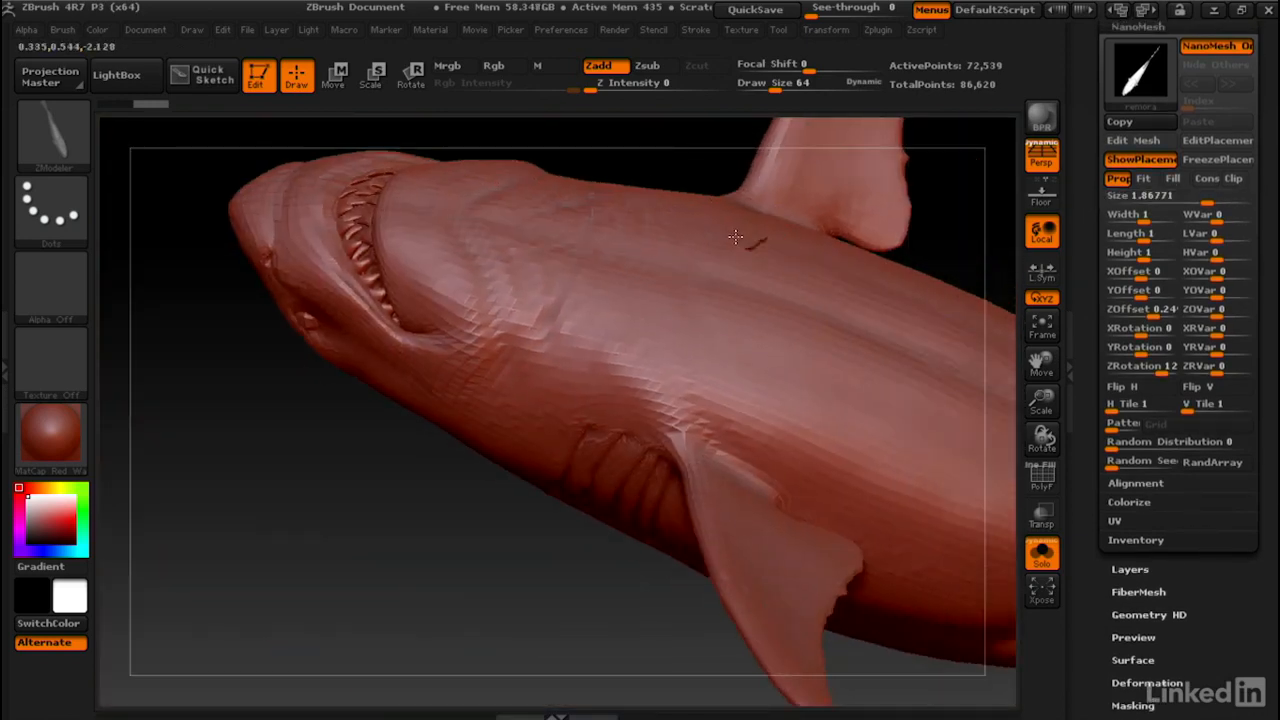
- Set the remora NanoMesh's size to 10 and its Z rotation to 180 so it lies lengthwise along the shark's belly
{"action": "right_click_drag", "start_coordinate": [735, 237], "coordinate": [640, 244], "text": "alt"}
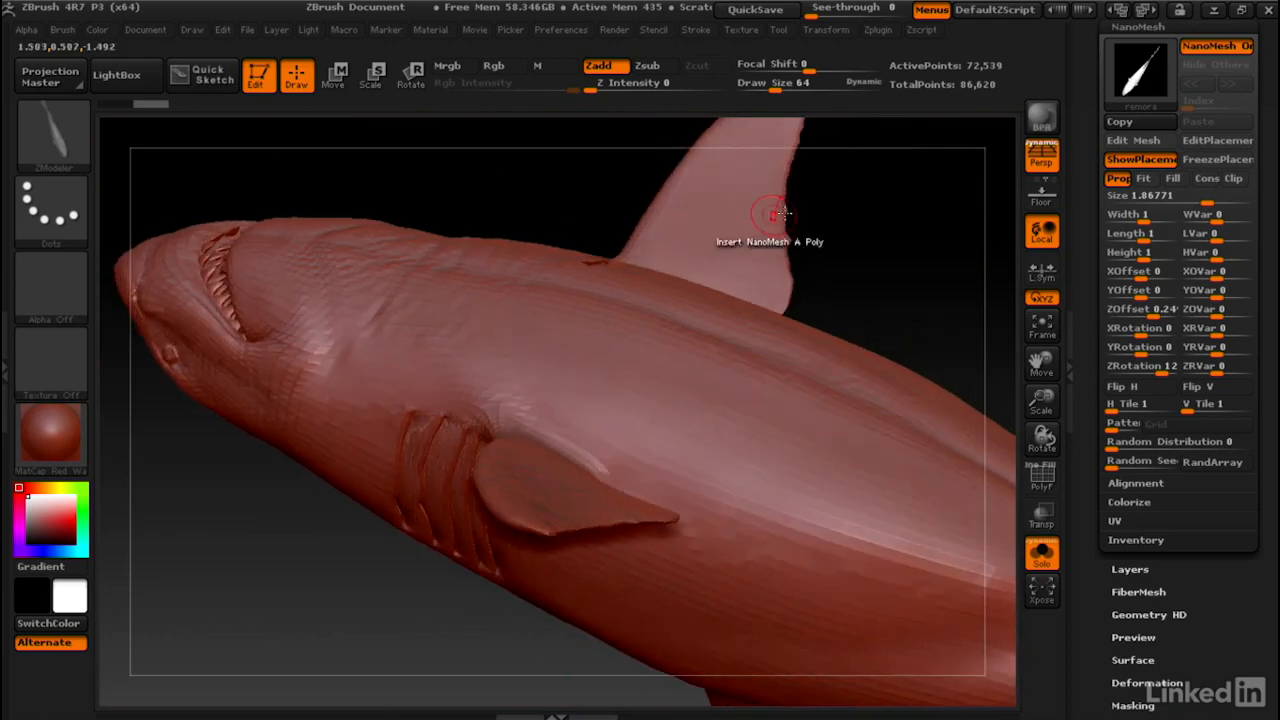
{"action": "left_click_drag", "start_coordinate": [1208, 197], "coordinate": [1252, 192]}
{"action": "right_click_drag", "start_coordinate": [692, 271], "coordinate": [595, 288]}
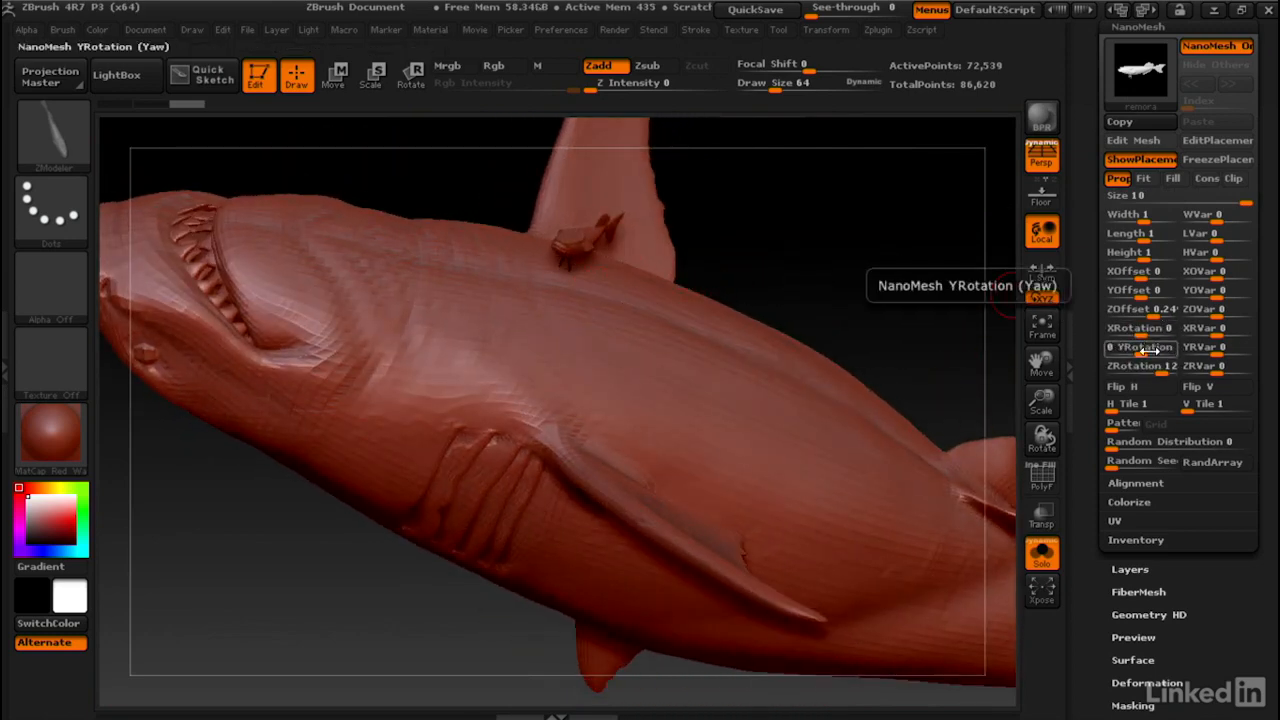
{"action": "mouse_move", "coordinate": [1163, 368]}
{"action": "left_mouse_down"}
{"action": "mouse_move", "coordinate": [1140, 368]}
{"action": "mouse_move", "coordinate": [1170, 367]}
{"action": "left_mouse_up"}
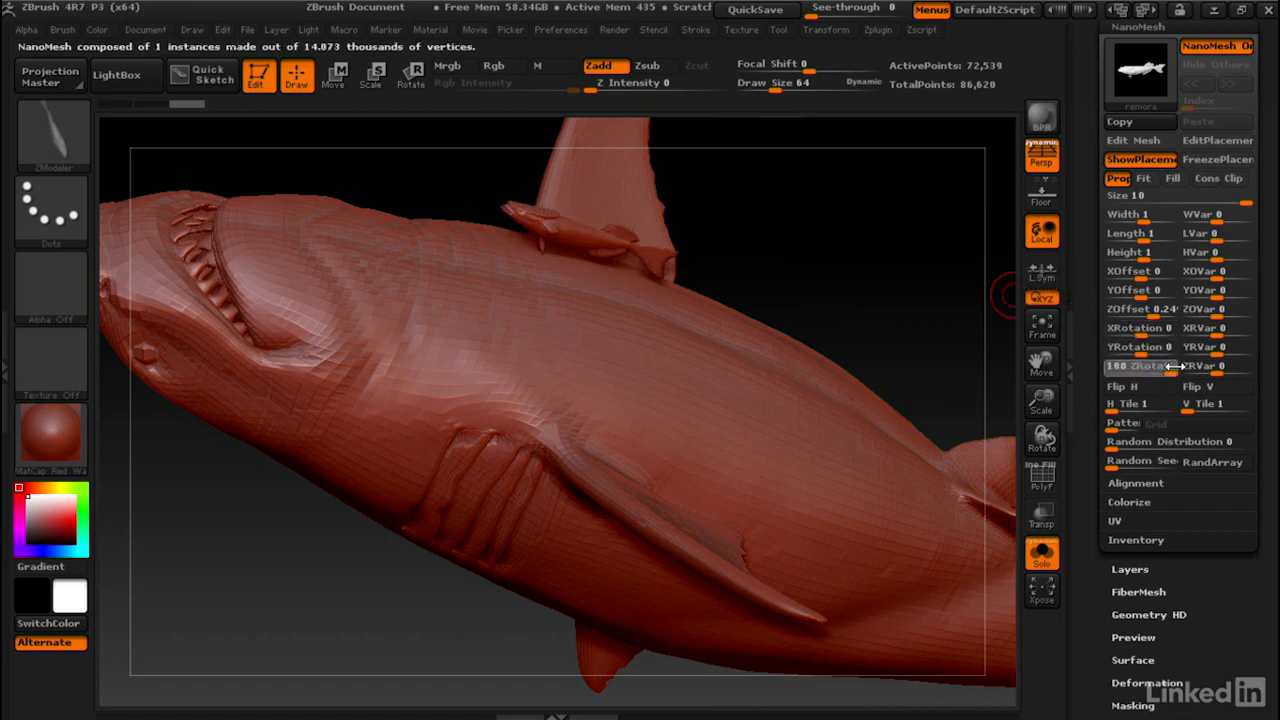
{"action": "right_click_drag", "start_coordinate": [562, 236], "coordinate": [566, 342]}
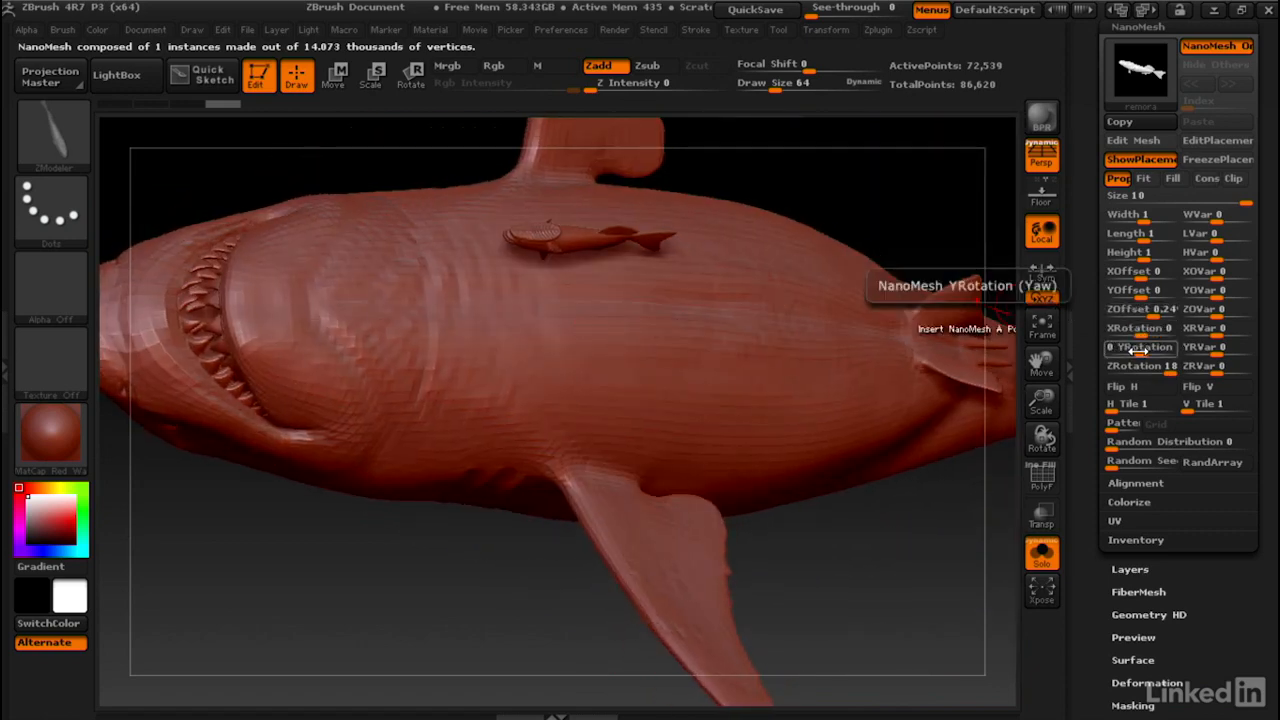
- Flip the remora with a Y rotation of -180 and set its Z offset to about -0.184 to lift it off the belly
{"action": "left_click_drag", "start_coordinate": [1140, 350], "coordinate": [1095, 348]}
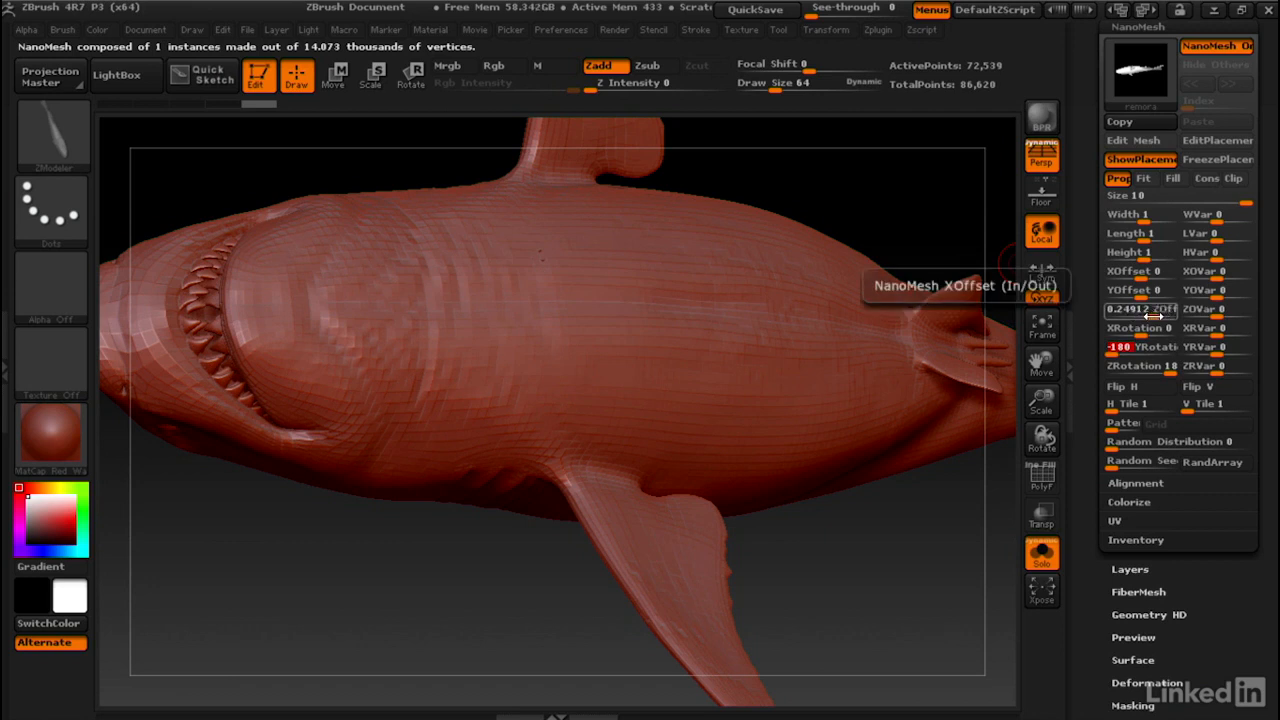
{"action": "left_click_drag", "start_coordinate": [1138, 311], "coordinate": [1155, 316]}
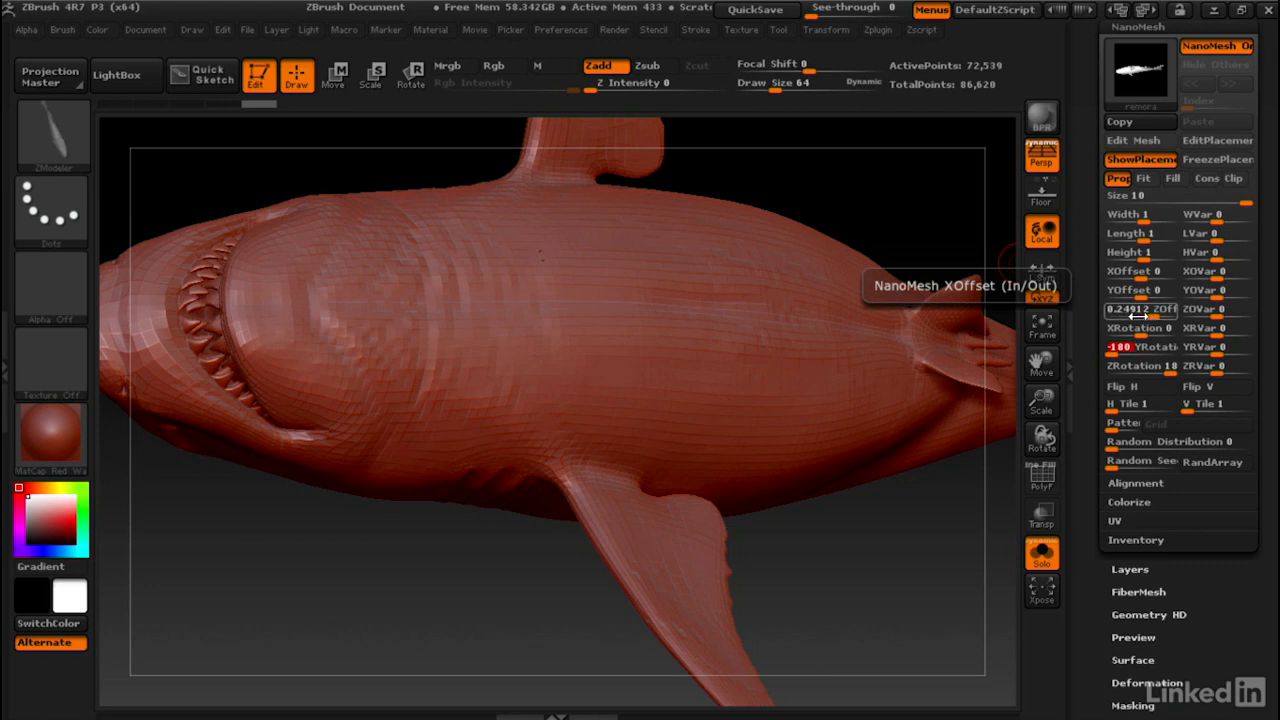
{"action": "left_click_drag", "start_coordinate": [1153, 317], "coordinate": [1127, 311]}
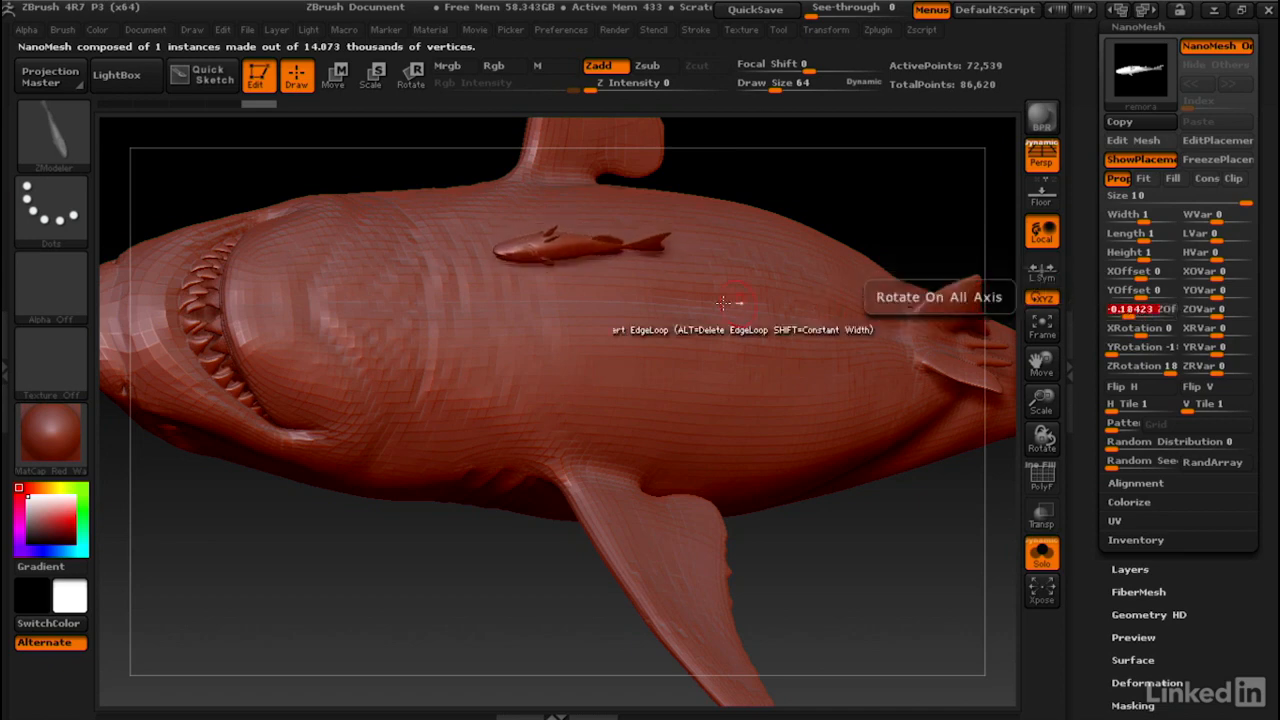
- Lower the remora against the shark's belly by setting its Z offset to about -0.11
{"action": "right_click_drag", "start_coordinate": [737, 300], "coordinate": [574, 208]}
{"action": "right_click_drag", "start_coordinate": [483, 256], "coordinate": [707, 282], "text": "ctrl"}
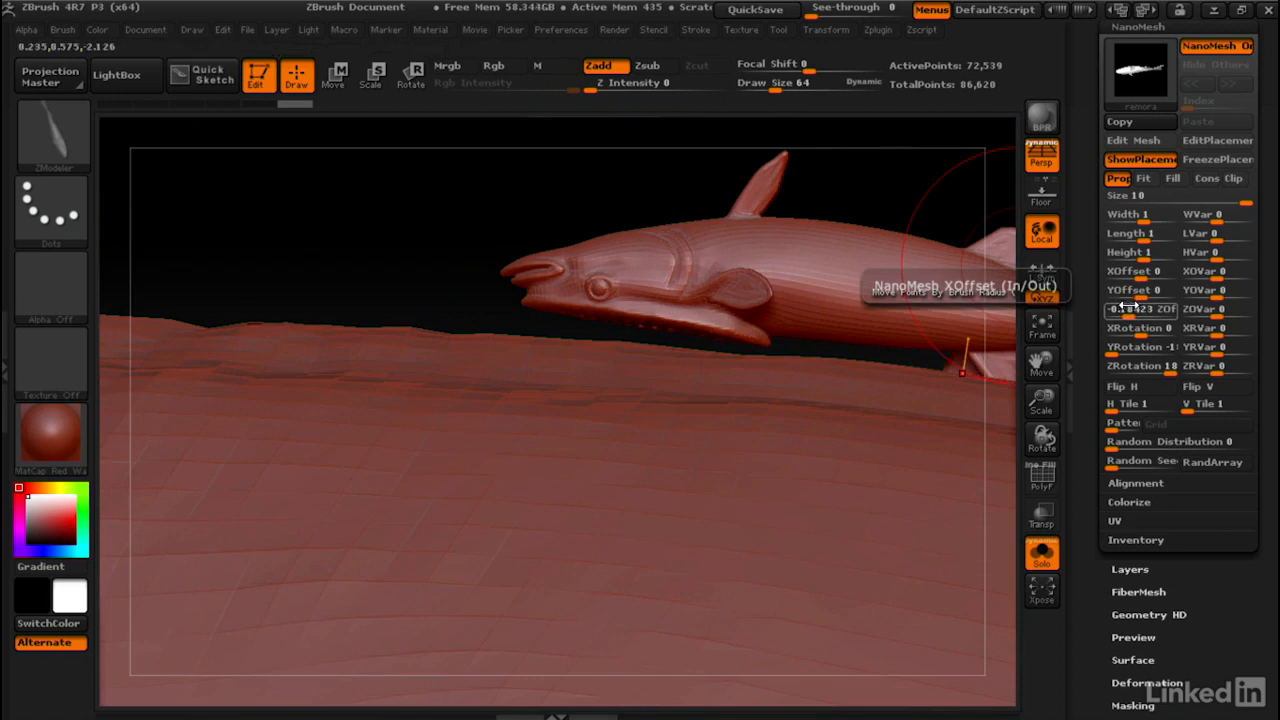
{"action": "left_click_drag", "start_coordinate": [1124, 308], "coordinate": [1178, 309]}
{"action": "mouse_move", "coordinate": [820, 380]}
{"action": "right_mouse_down"}
{"action": "mouse_move", "coordinate": [831, 375]}
{"action": "mouse_move", "coordinate": [845, 416]}
{"action": "mouse_move", "coordinate": [877, 336]}
{"action": "right_mouse_up"}
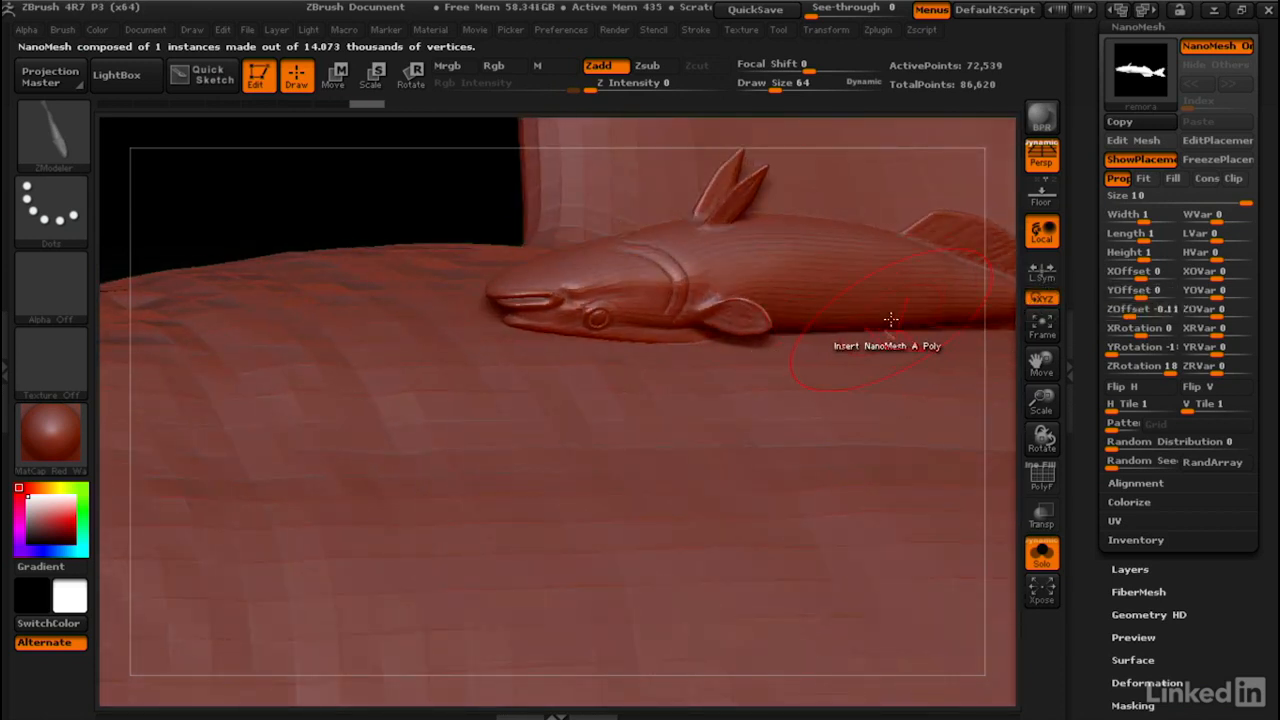
- Try pulling the shark's body with the Move brush at a draw size of 986 and check the attached remora
{"action": "right_click_drag", "start_coordinate": [887, 407], "coordinate": [819, 296]}
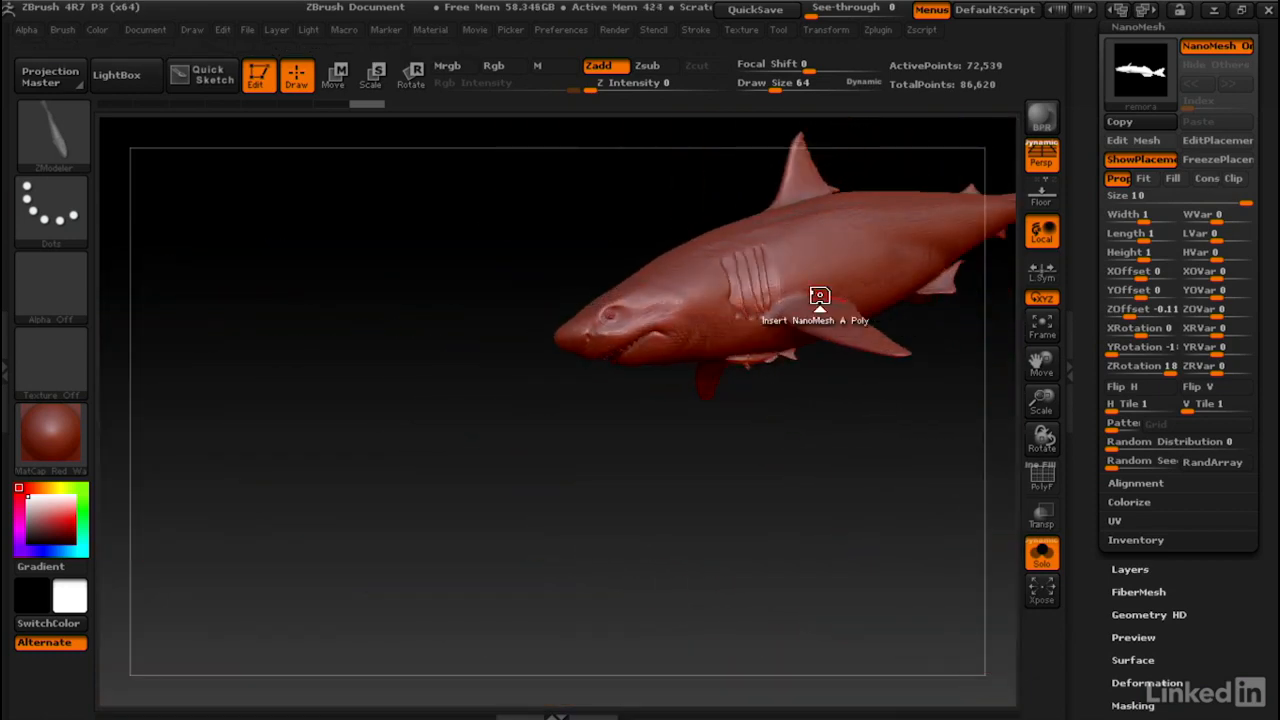
{"action": "right_click_drag", "start_coordinate": [949, 390], "coordinate": [957, 281]}
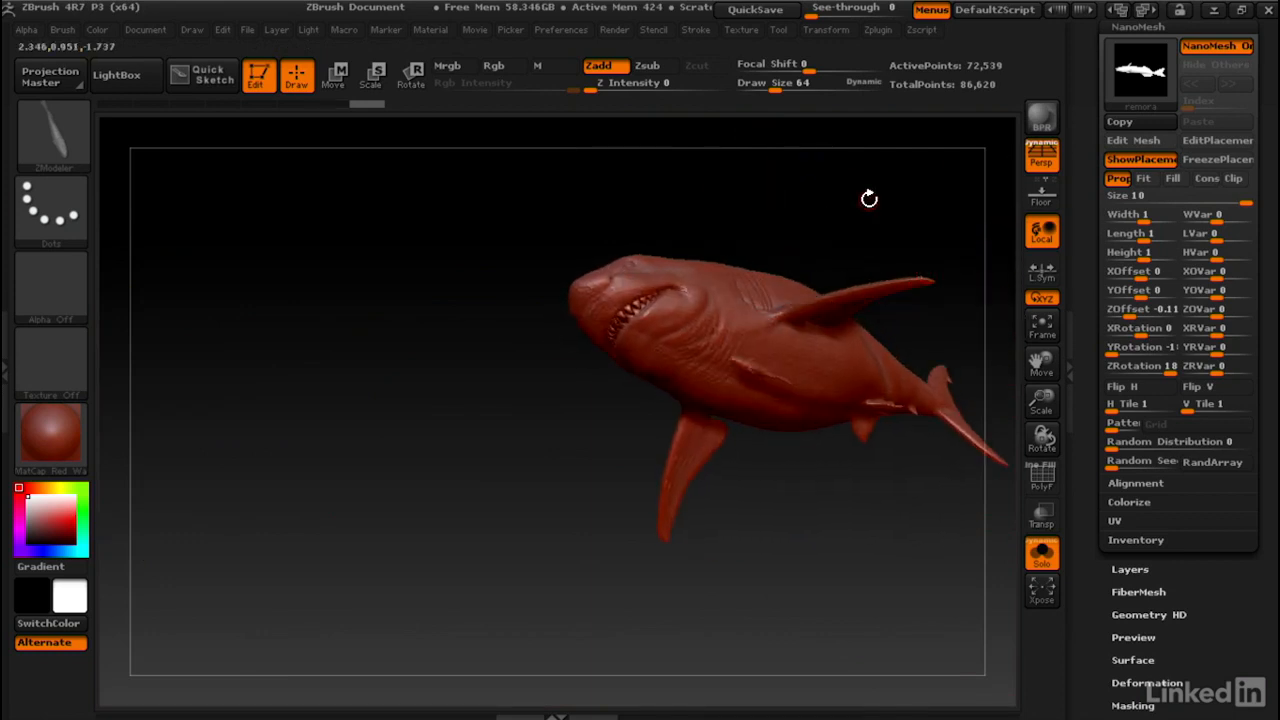
{"action": "key", "text": "b"}
{"action": "key", "text": "m"}
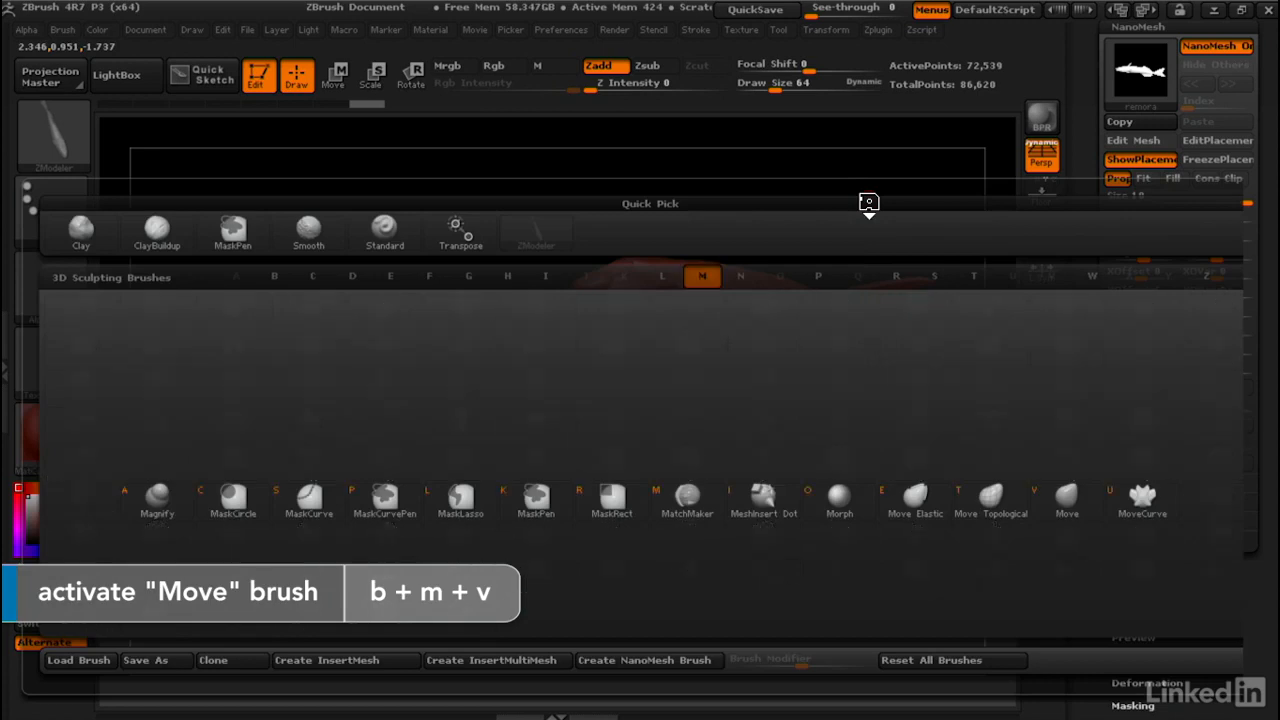
{"action": "key", "text": "v"}
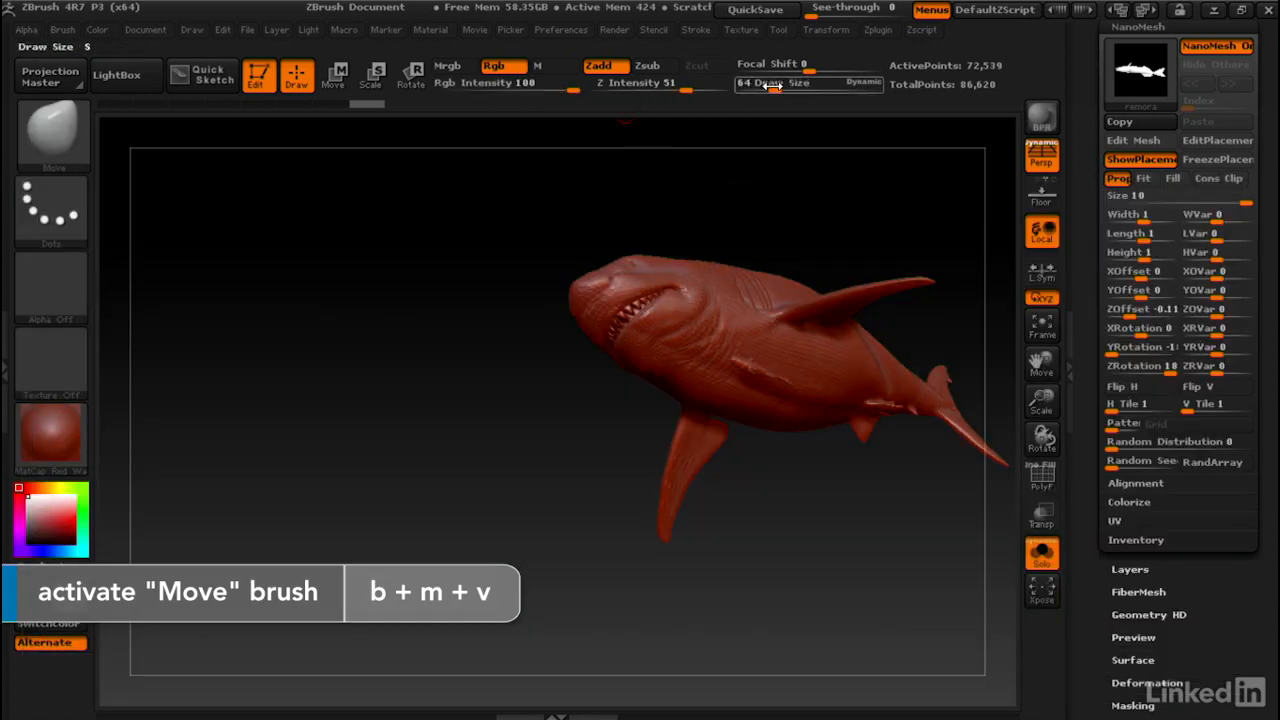
{"action": "left_click_drag", "start_coordinate": [772, 86], "coordinate": [876, 90]}
{"action": "left_click_drag", "start_coordinate": [888, 149], "coordinate": [808, 153]}
{"action": "mouse_move", "coordinate": [759, 349]}
{"action": "left_mouse_down"}
{"action": "mouse_move", "coordinate": [743, 435]}
{"action": "mouse_move", "coordinate": [777, 237]}
{"action": "mouse_move", "coordinate": [724, 371]}
{"action": "mouse_move", "coordinate": [733, 420]}
{"action": "mouse_move", "coordinate": [722, 305]}
{"action": "mouse_move", "coordinate": [731, 300]}
{"action": "mouse_move", "coordinate": [740, 357]}
{"action": "mouse_move", "coordinate": [747, 330]}
{"action": "left_mouse_up"}
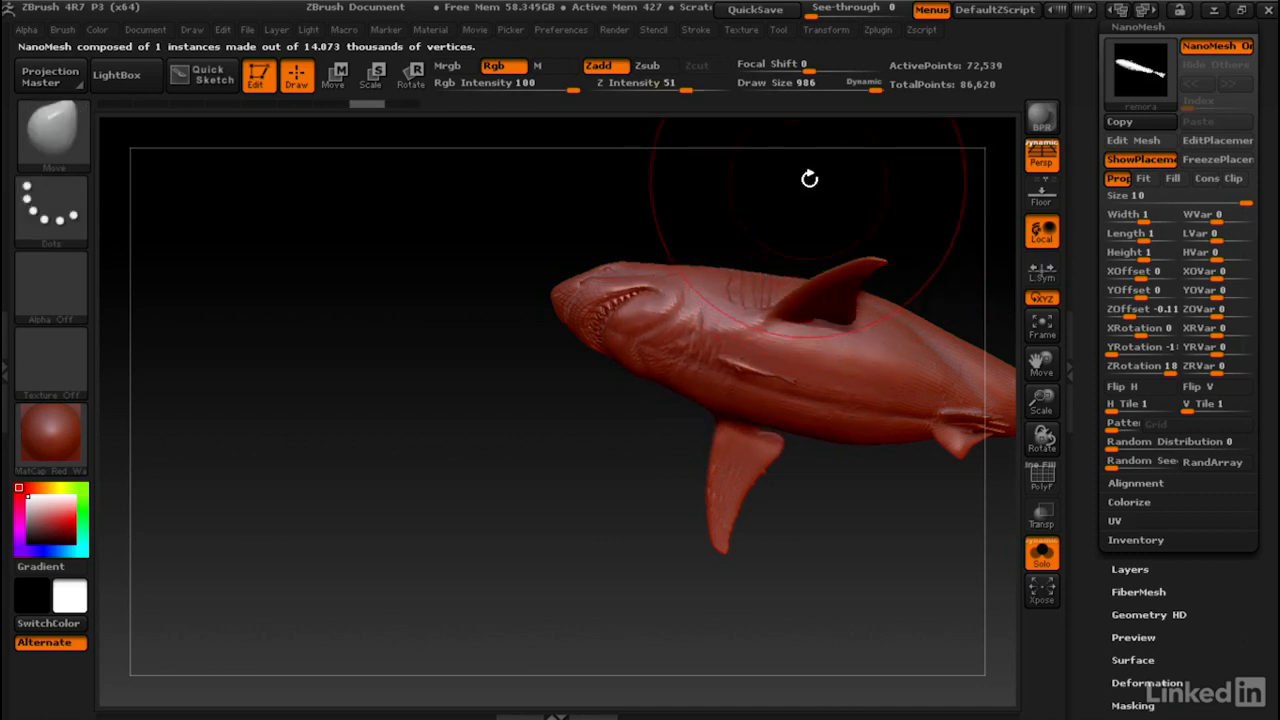
{"action": "mouse_move", "coordinate": [811, 180]}
{"action": "left_mouse_down"}
{"action": "mouse_move", "coordinate": [843, 200]}
{"action": "mouse_move", "coordinate": [717, 206]}
{"action": "mouse_move", "coordinate": [796, 224]}
{"action": "left_mouse_up"}
- Try the SBend and Twist deformations on the shark, returning each to 0
{"action": "left_click_drag", "start_coordinate": [1093, 611], "coordinate": [1117, 492]}
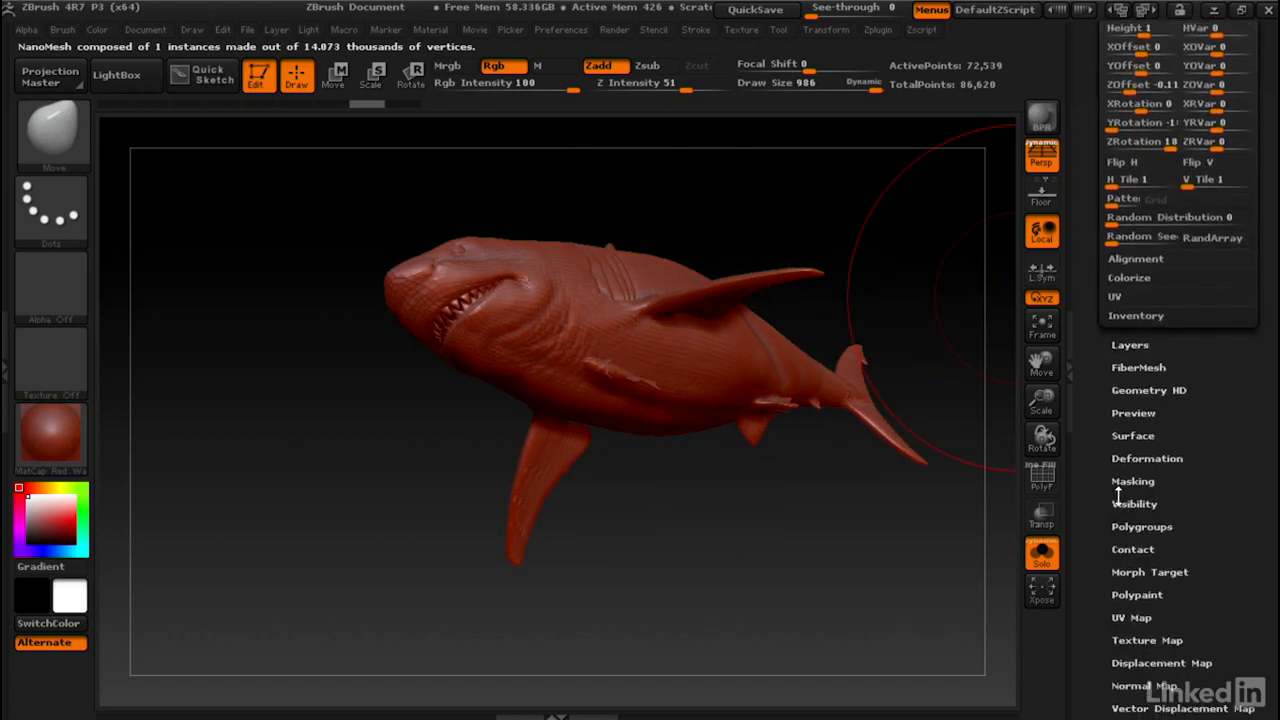
{"action": "left_click", "coordinate": [1140, 458]}
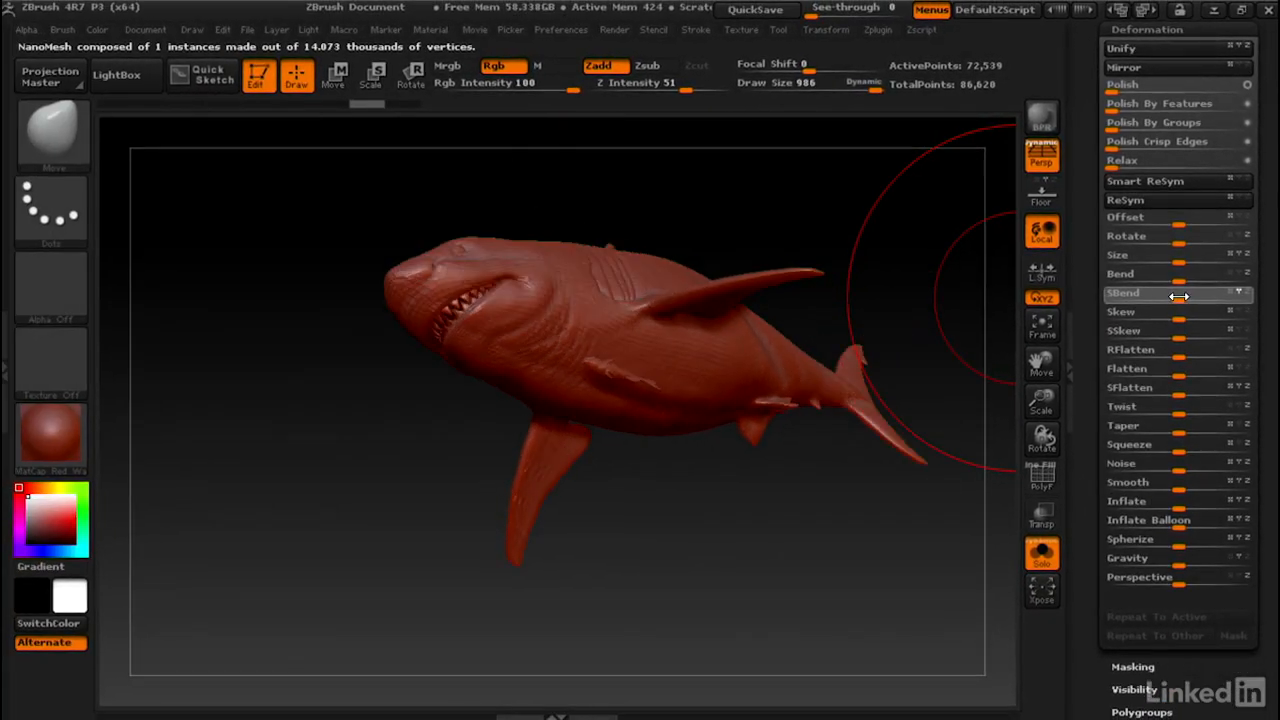
{"action": "mouse_move", "coordinate": [1179, 297]}
{"action": "left_mouse_down"}
{"action": "mouse_move", "coordinate": [1168, 294]}
{"action": "mouse_move", "coordinate": [1182, 296]}
{"action": "left_mouse_up"}
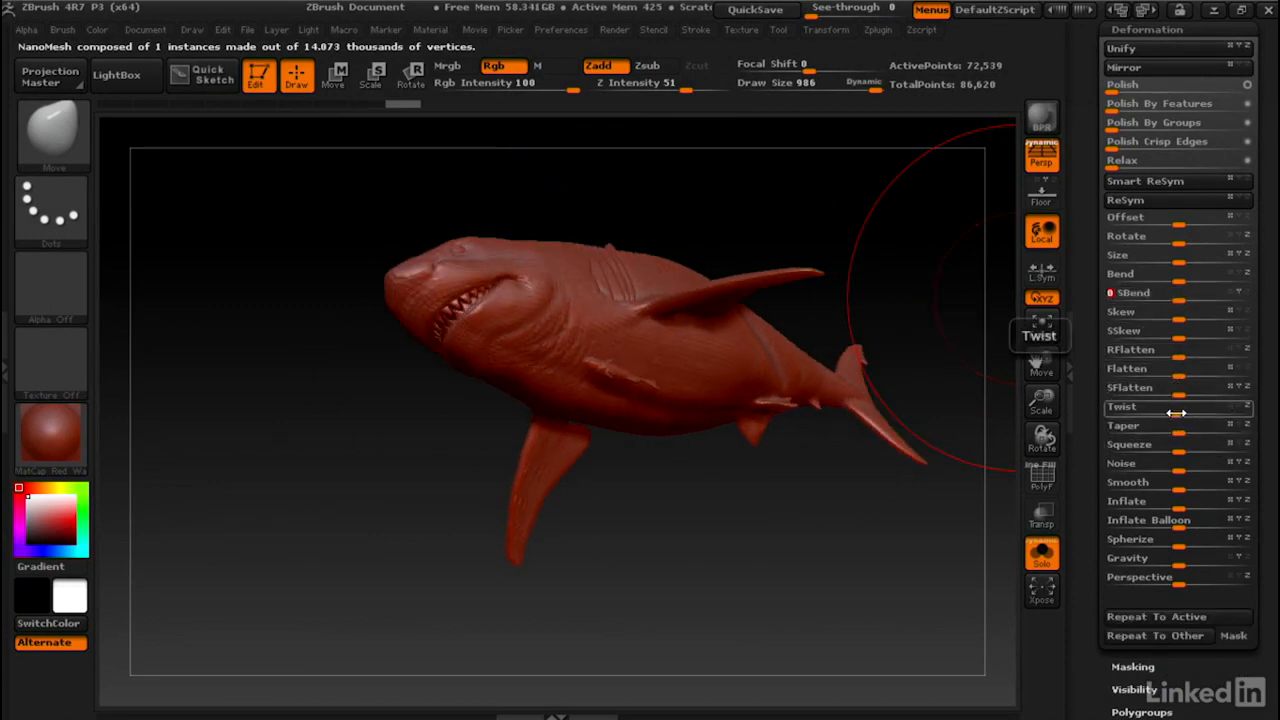
{"action": "mouse_move", "coordinate": [1176, 412]}
{"action": "left_mouse_down"}
{"action": "mouse_move", "coordinate": [1160, 407]}
{"action": "mouse_move", "coordinate": [1182, 410]}
{"action": "left_mouse_up"}
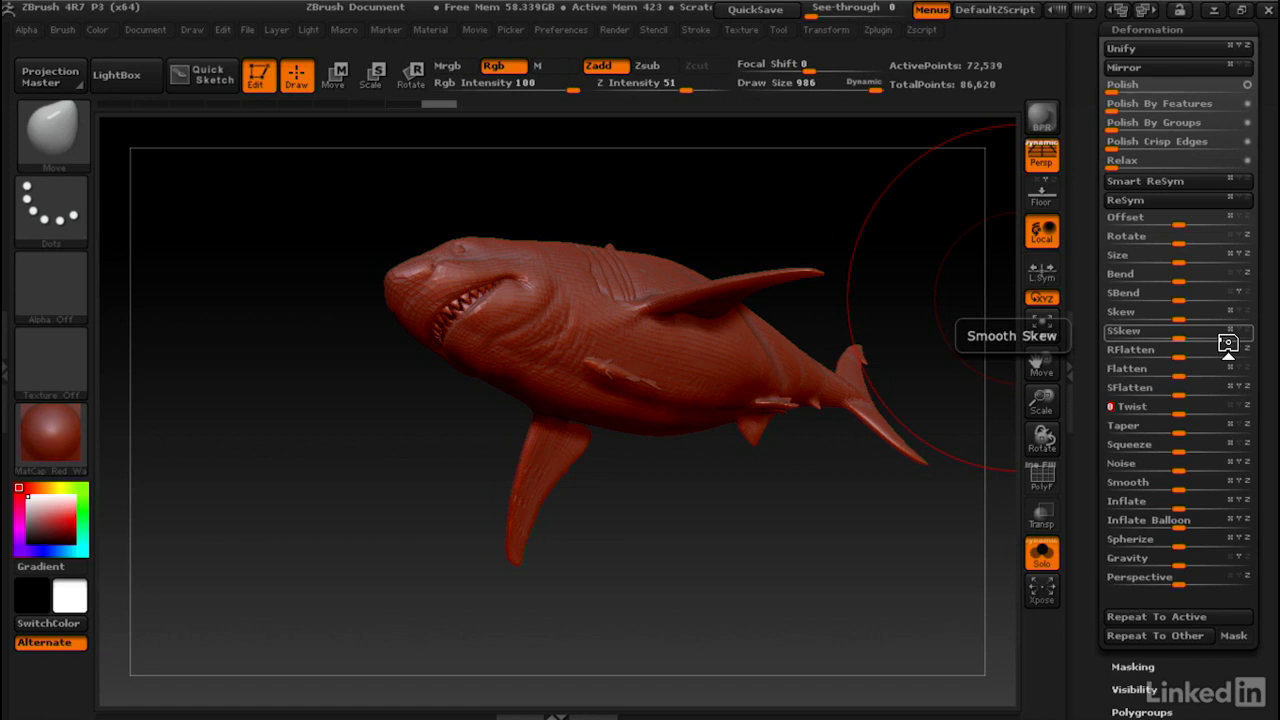
- Subdivide the shark mesh once, inspect the remora on the belly up close, and undo the subdivision
{"action": "right_click_drag", "start_coordinate": [770, 275], "coordinate": [760, 440], "text": "ctrl"}
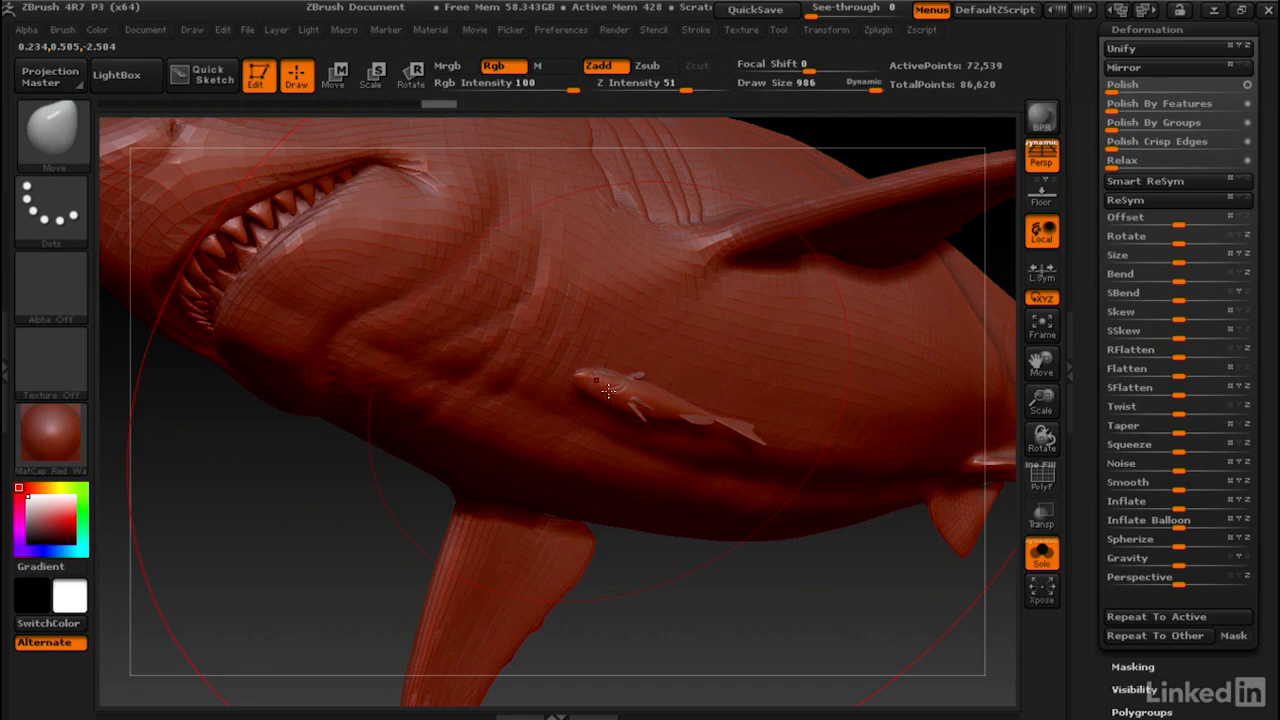
{"action": "key", "text": "ctrl+d"}
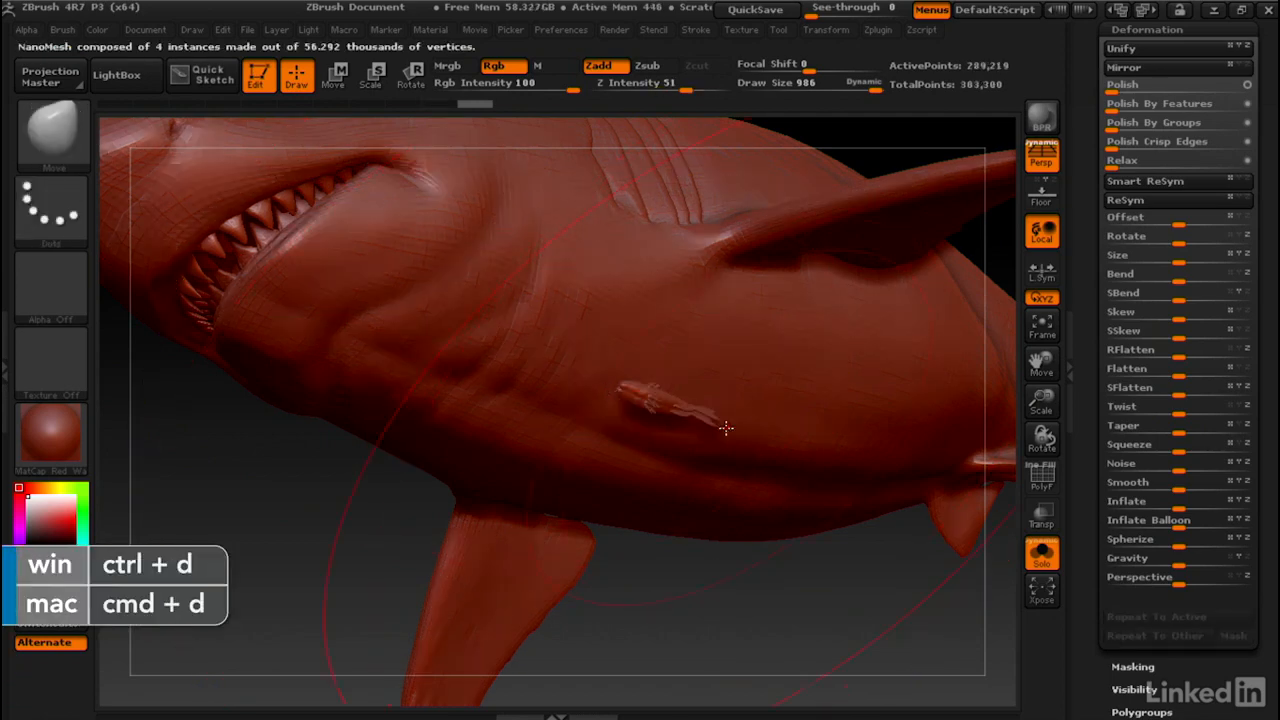
{"action": "right_click_drag", "start_coordinate": [726, 428], "coordinate": [659, 376]}
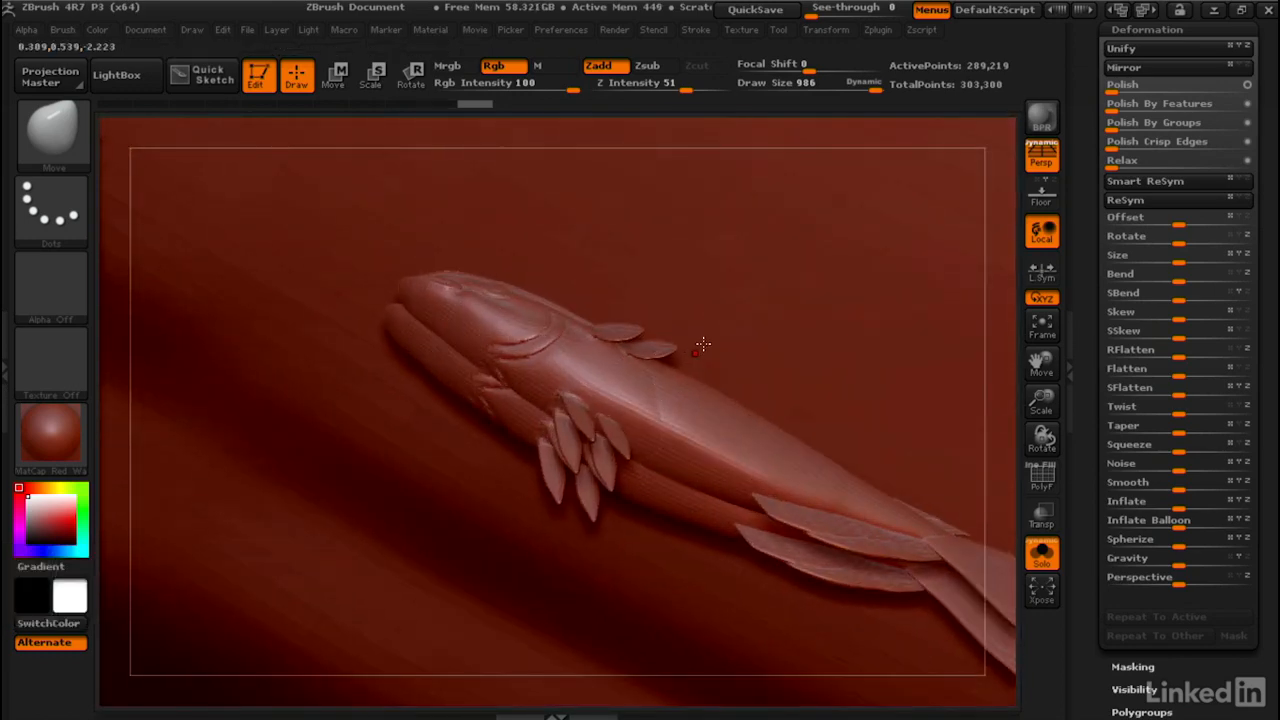
{"action": "key", "text": "ctrl+z"}
- Turn on Dynamic Subdivision for the shark and inspect the smoothed body and remora from several angles
{"action": "right_click_drag", "start_coordinate": [731, 323], "coordinate": [333, 182], "text": "ctrl"}
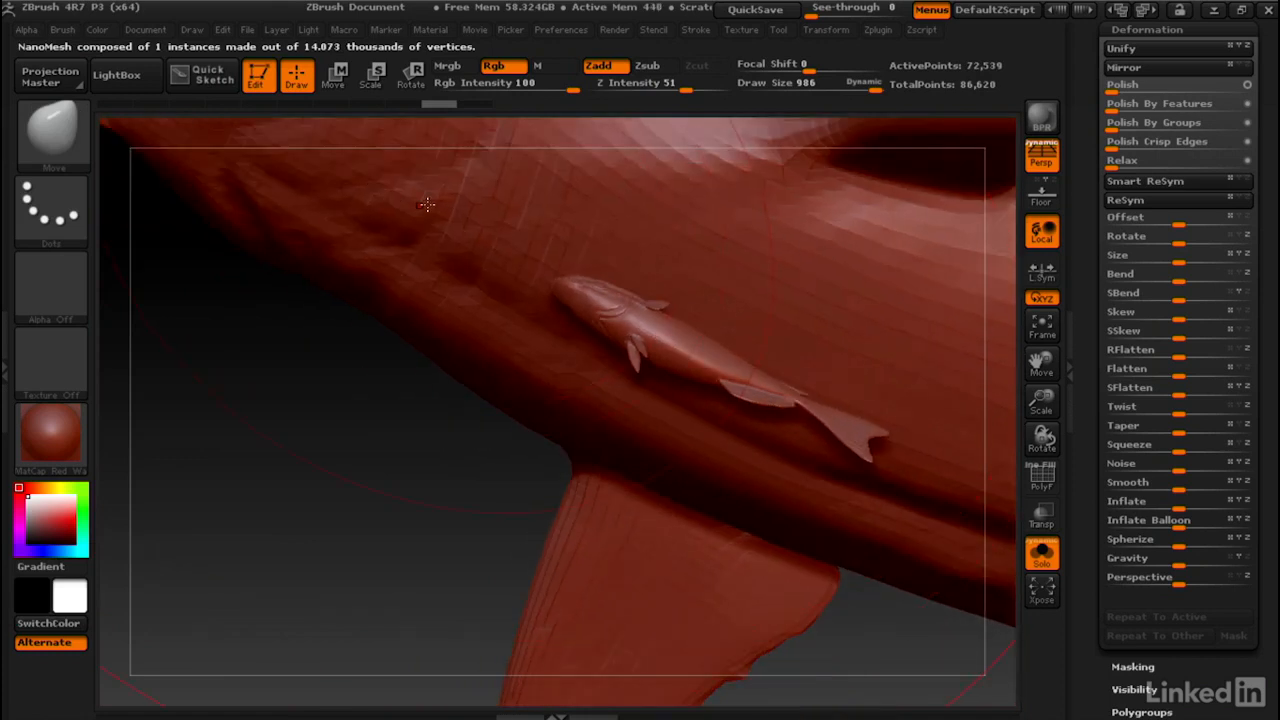
{"action": "key", "text": "d"}
{"action": "right_click_drag", "start_coordinate": [543, 234], "coordinate": [617, 302]}
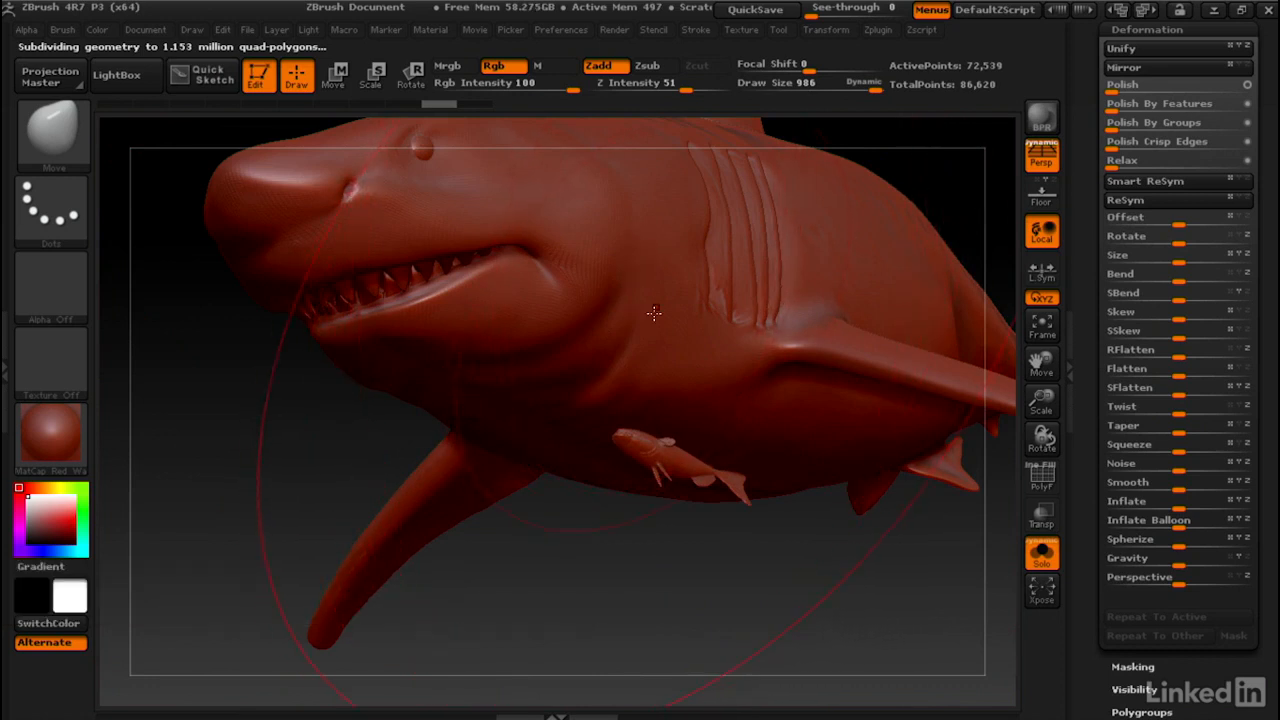
{"action": "right_click_drag", "start_coordinate": [648, 428], "coordinate": [616, 451]}
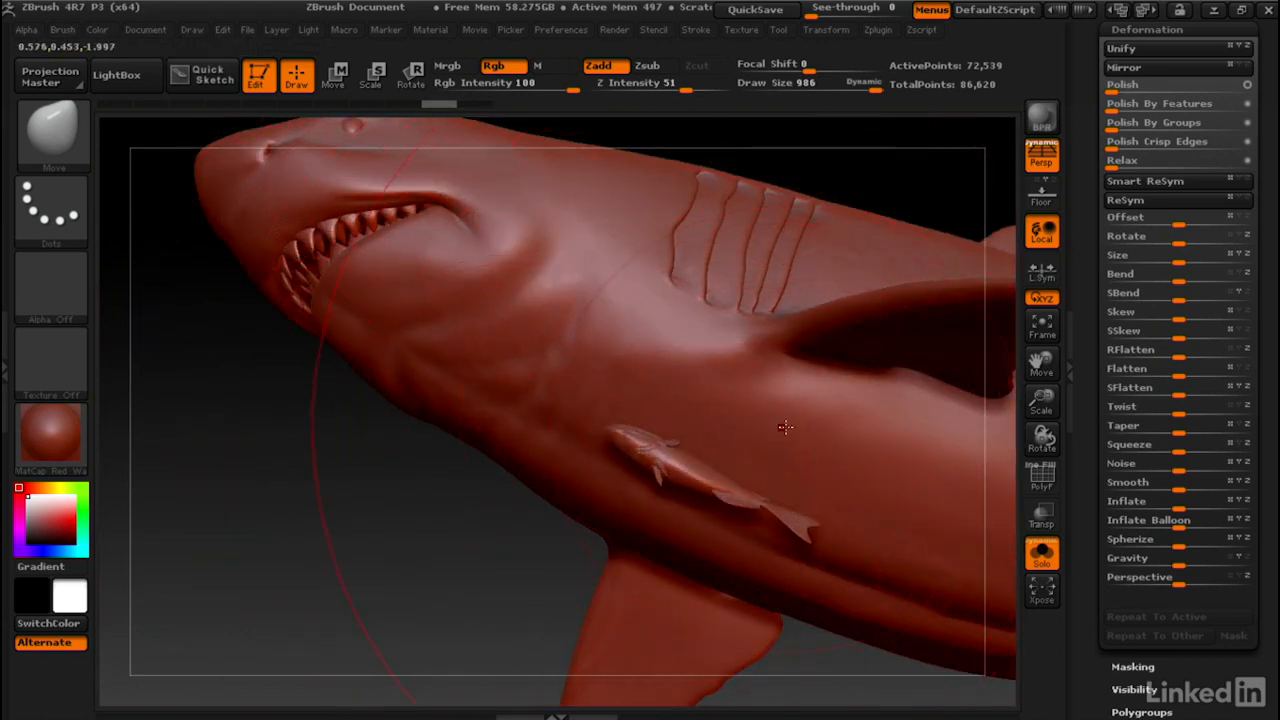
{"action": "right_click_drag", "start_coordinate": [640, 275], "coordinate": [650, 297]}
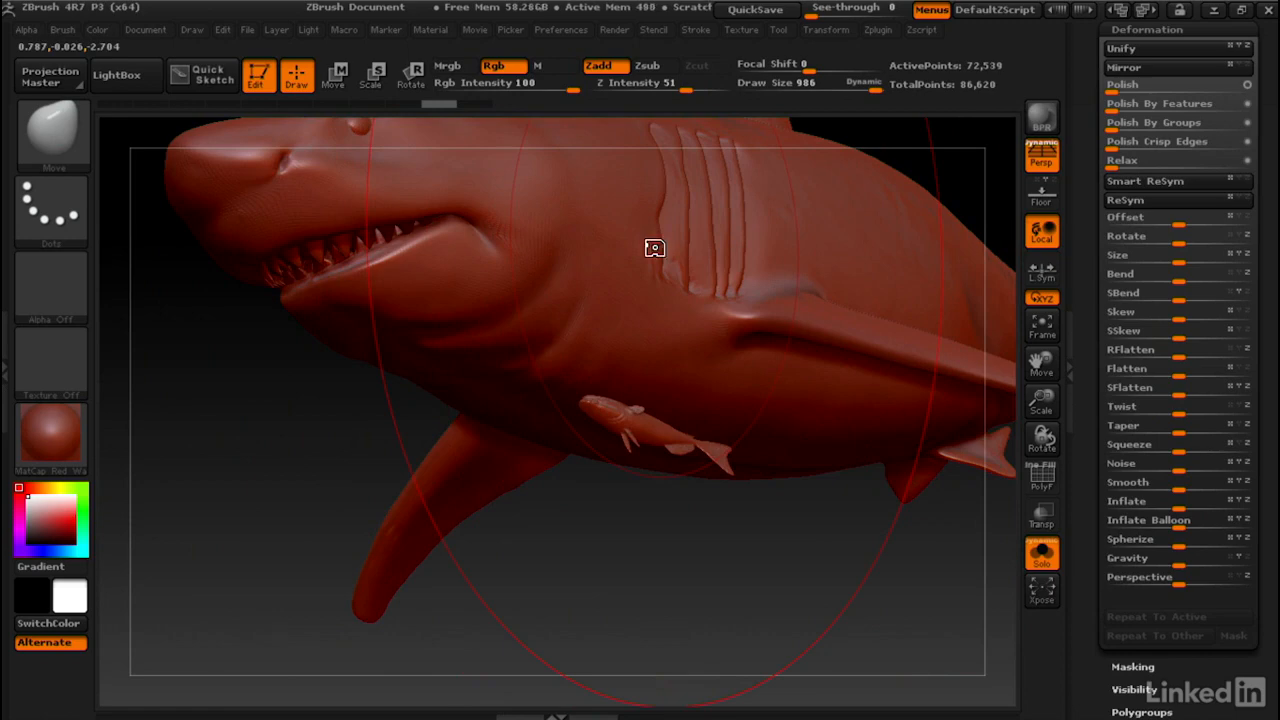
- Show the polyframe and use the ZModeler brush to insert a second remora NanoMesh on a single belly polygon, size about 1.67
{"action": "right_click_drag", "start_coordinate": [846, 385], "coordinate": [657, 379]}
{"action": "key", "text": "shift+f"}
{"action": "key", "text": "b"}
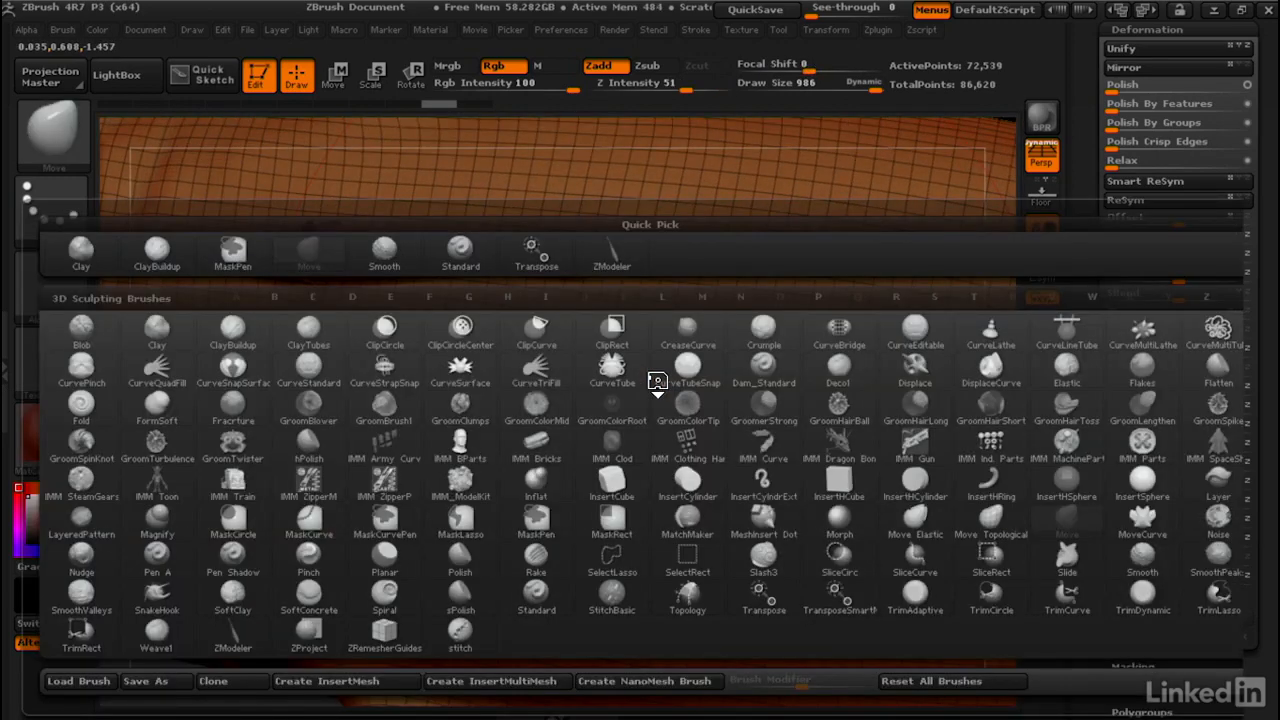
{"action": "key", "text": "z"}
{"action": "key", "text": "m"}
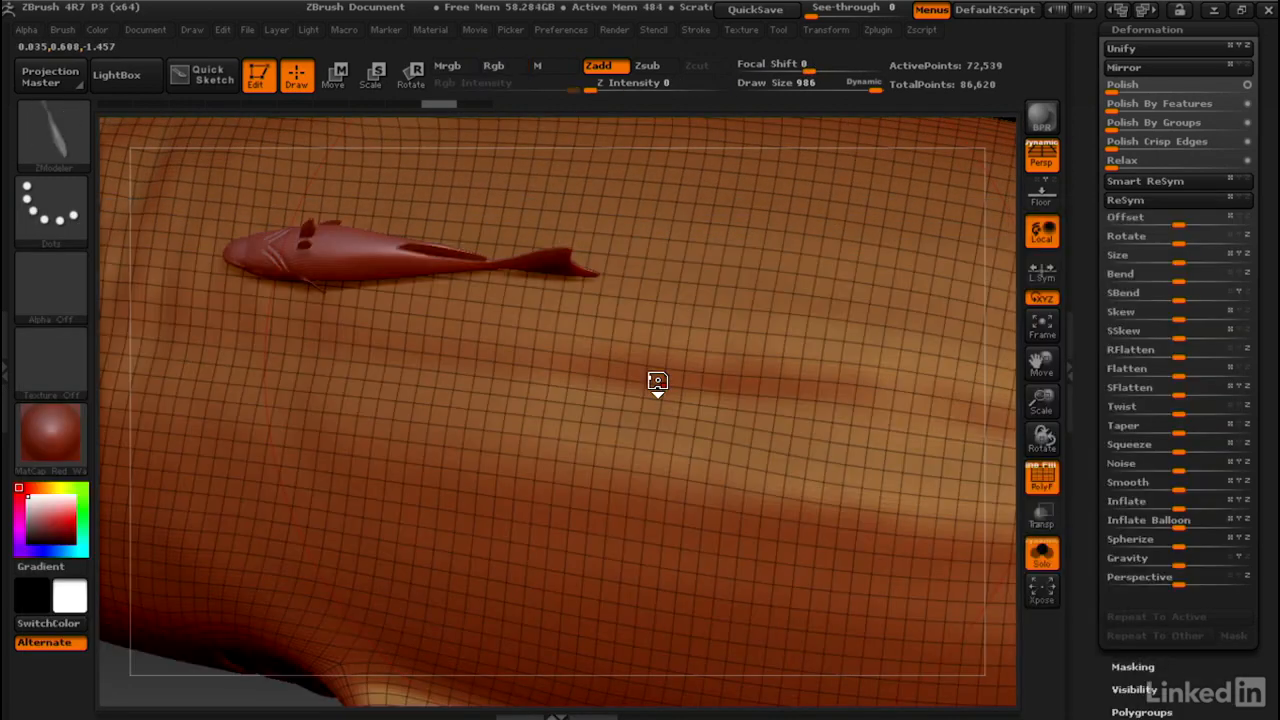
{"action": "right_click_drag", "start_coordinate": [577, 426], "coordinate": [724, 463], "text": "ctrl"}
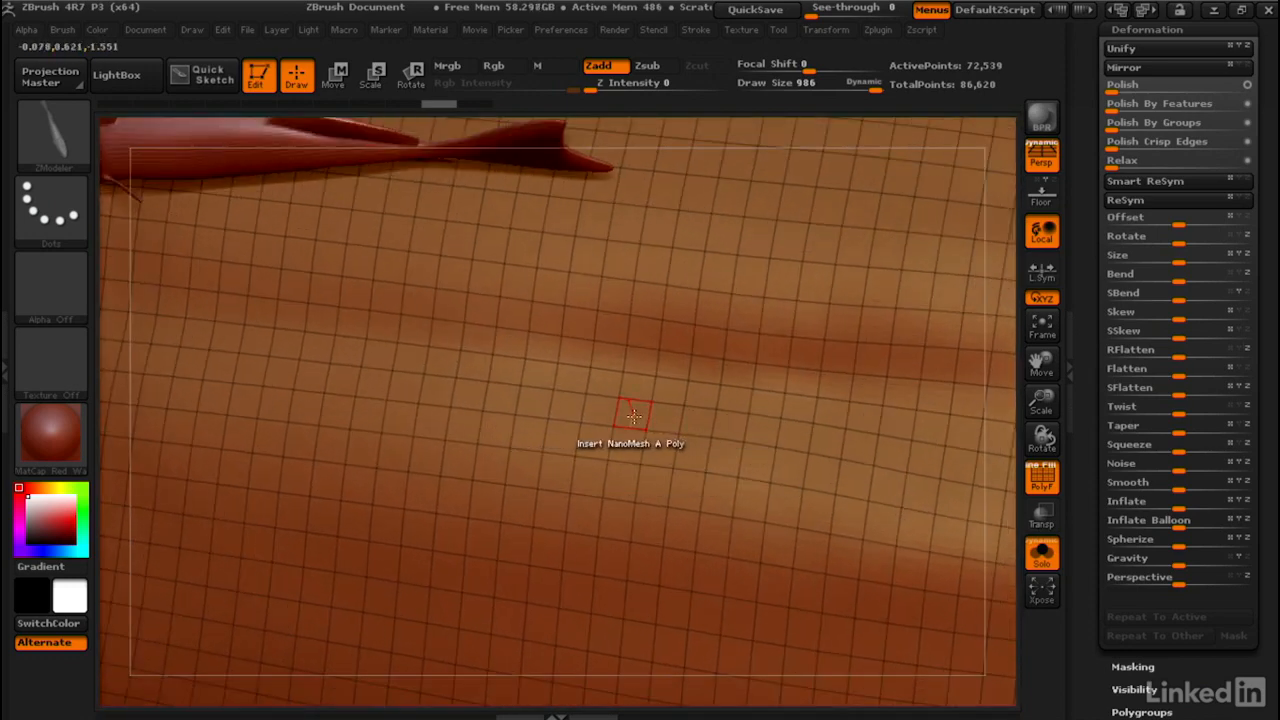
{"action": "left_click", "coordinate": [634, 416]}
{"action": "left_click_drag", "start_coordinate": [288, 331], "coordinate": [40, 308]}
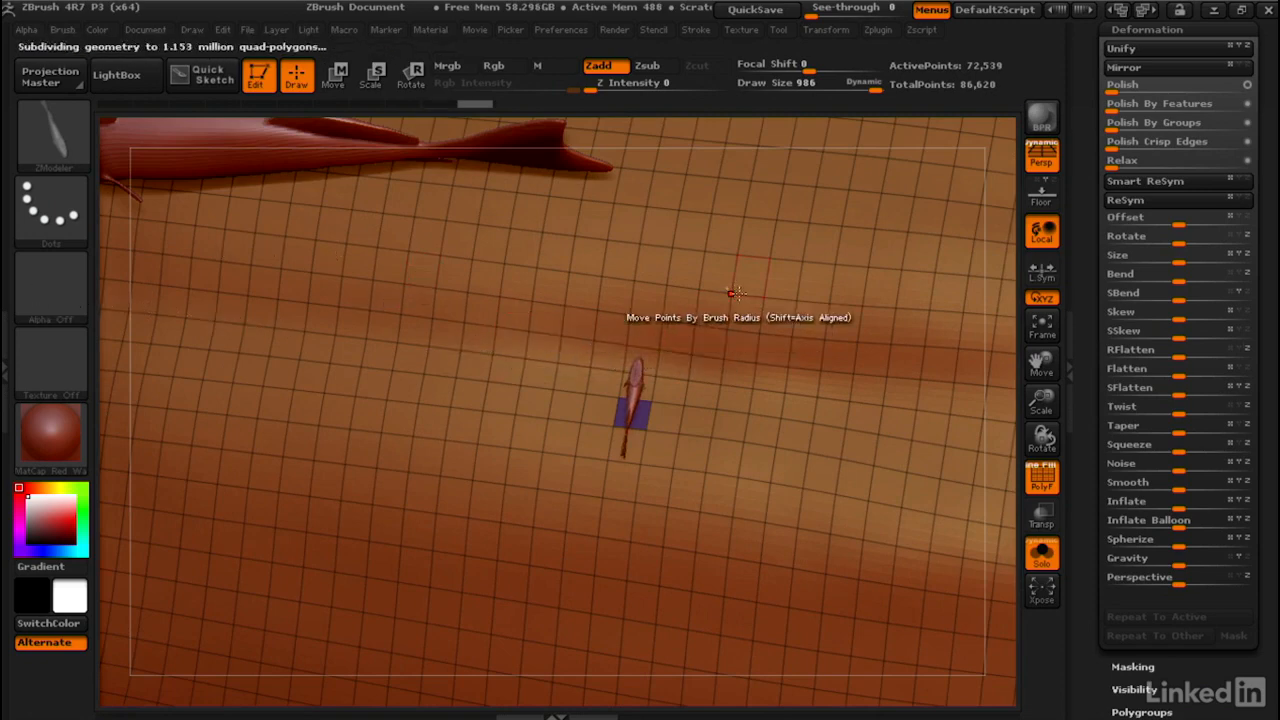
{"action": "right_click_drag", "start_coordinate": [714, 342], "coordinate": [790, 302]}
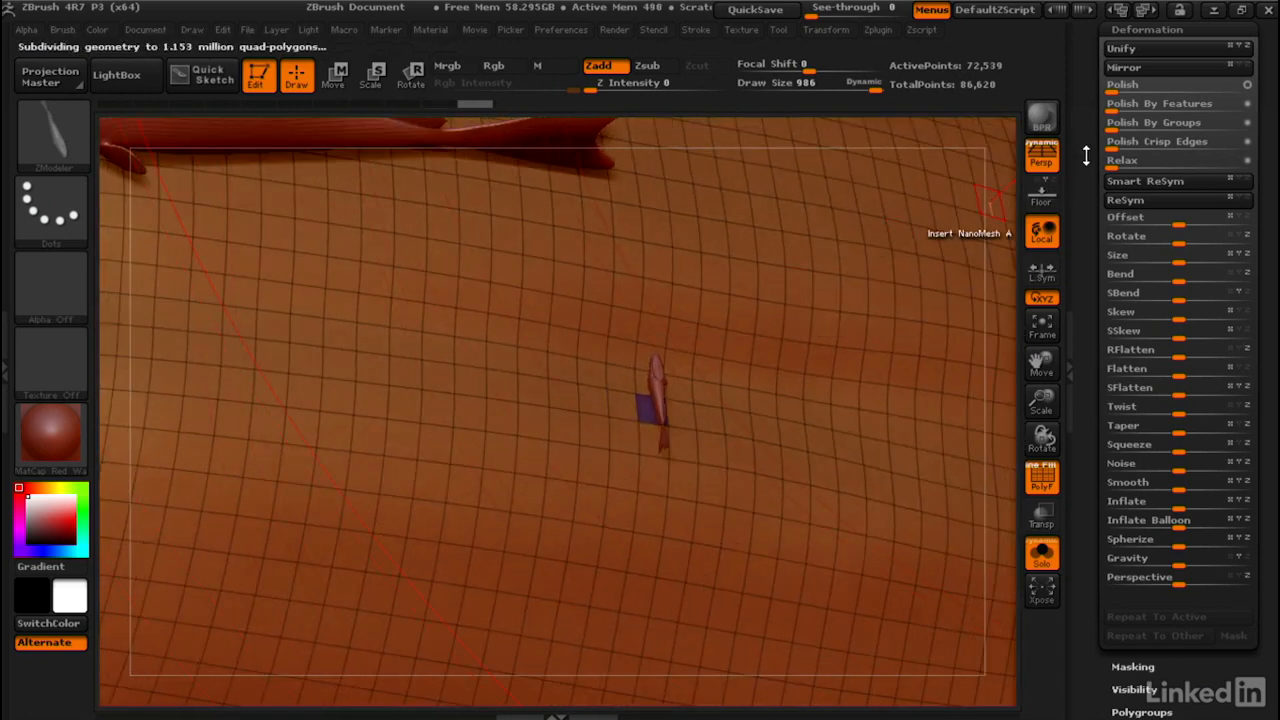
- Open the NanoMesh settings for the second remora
{"action": "left_click_drag", "start_coordinate": [1086, 156], "coordinate": [1074, 296]}
{"action": "left_click", "coordinate": [1127, 254]}
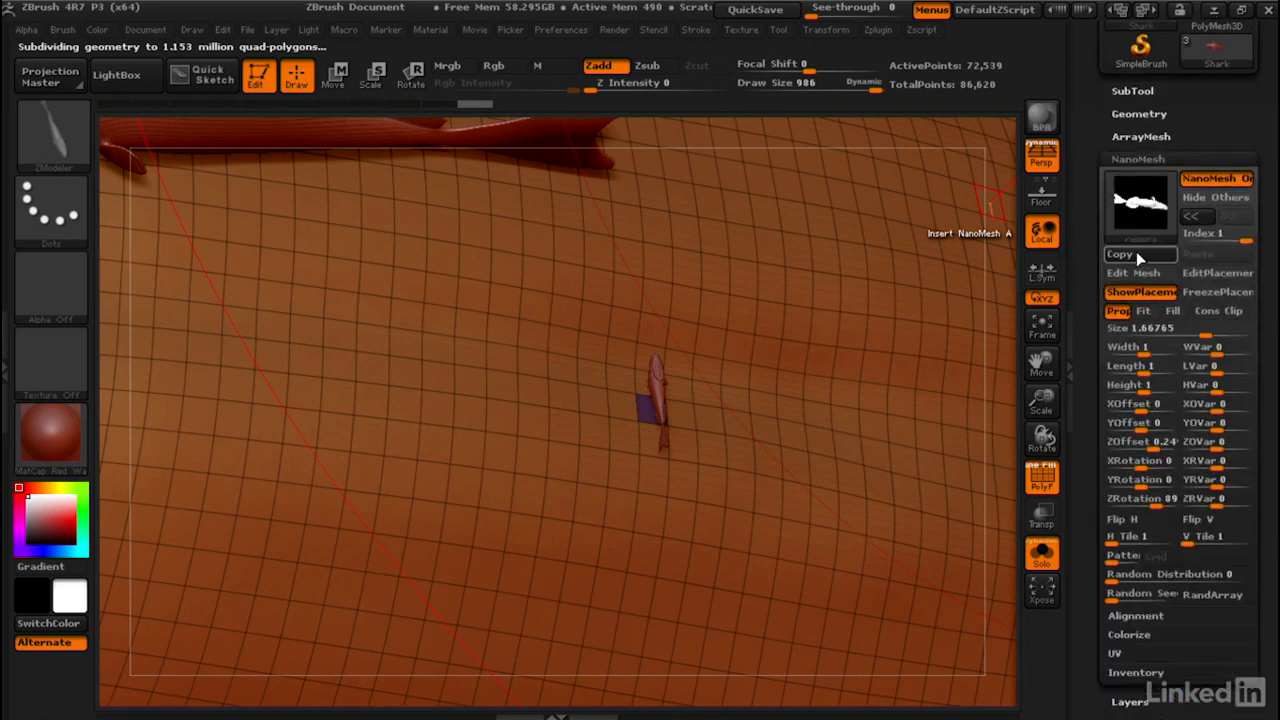